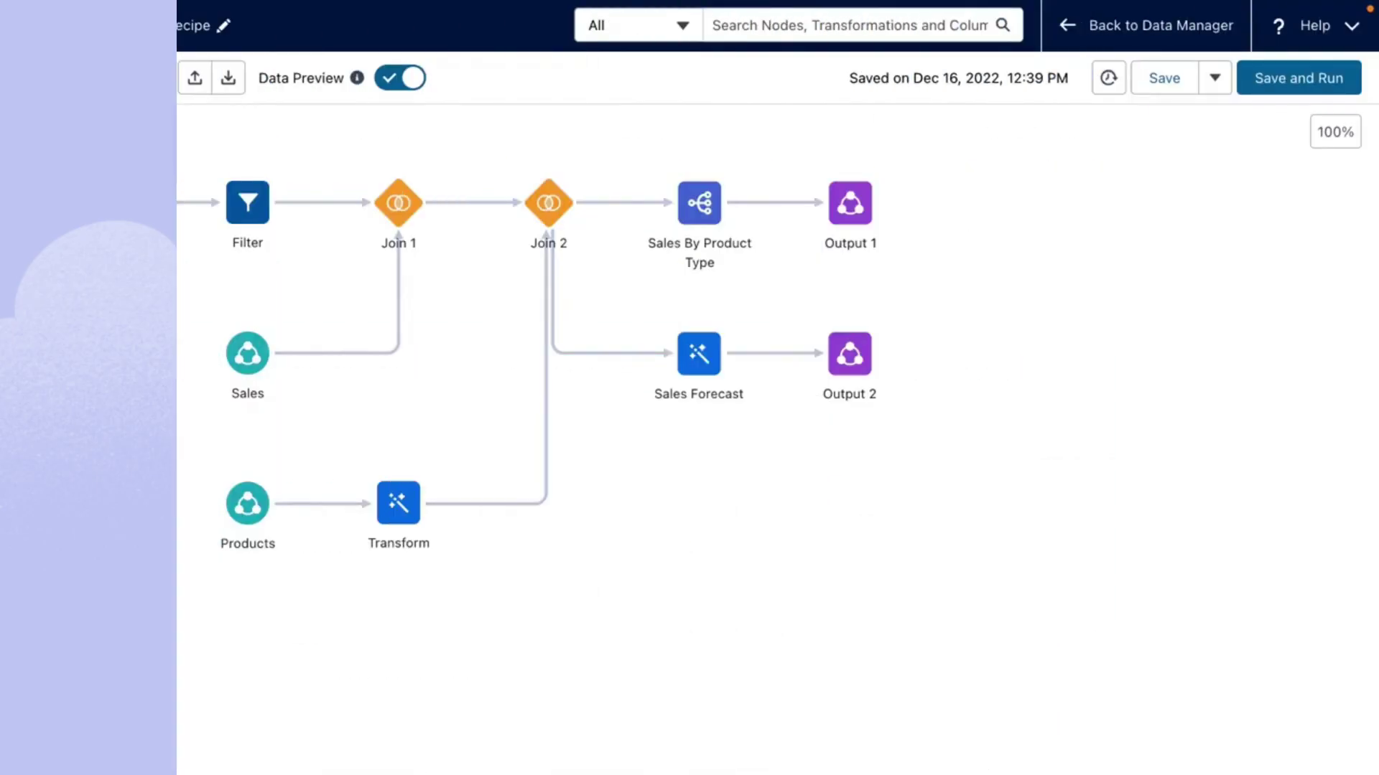
Step: Inspect the recipe's Orders input and Filter step, then Join 1's inner join of Sales and Filter
left_click(90, 224)
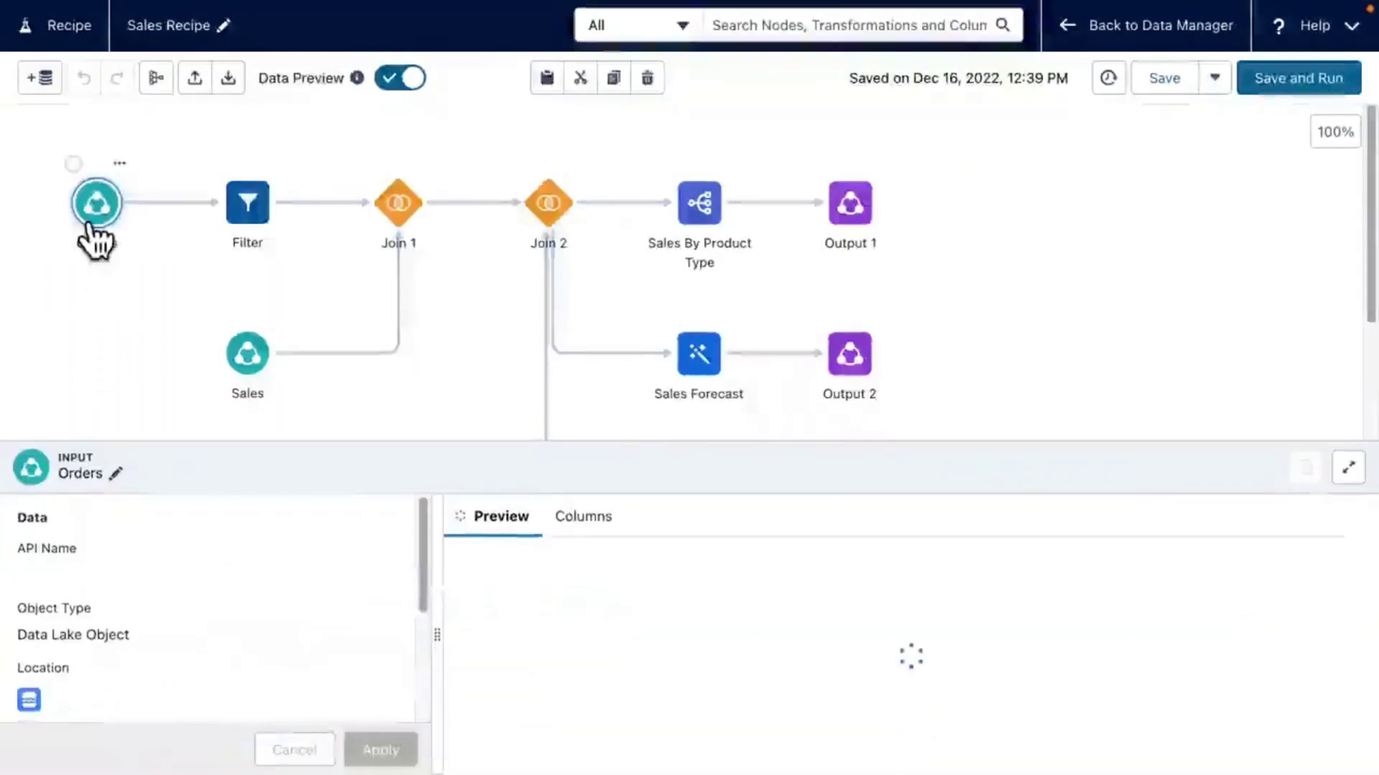
left_click(247, 230)
left_click(398, 231)
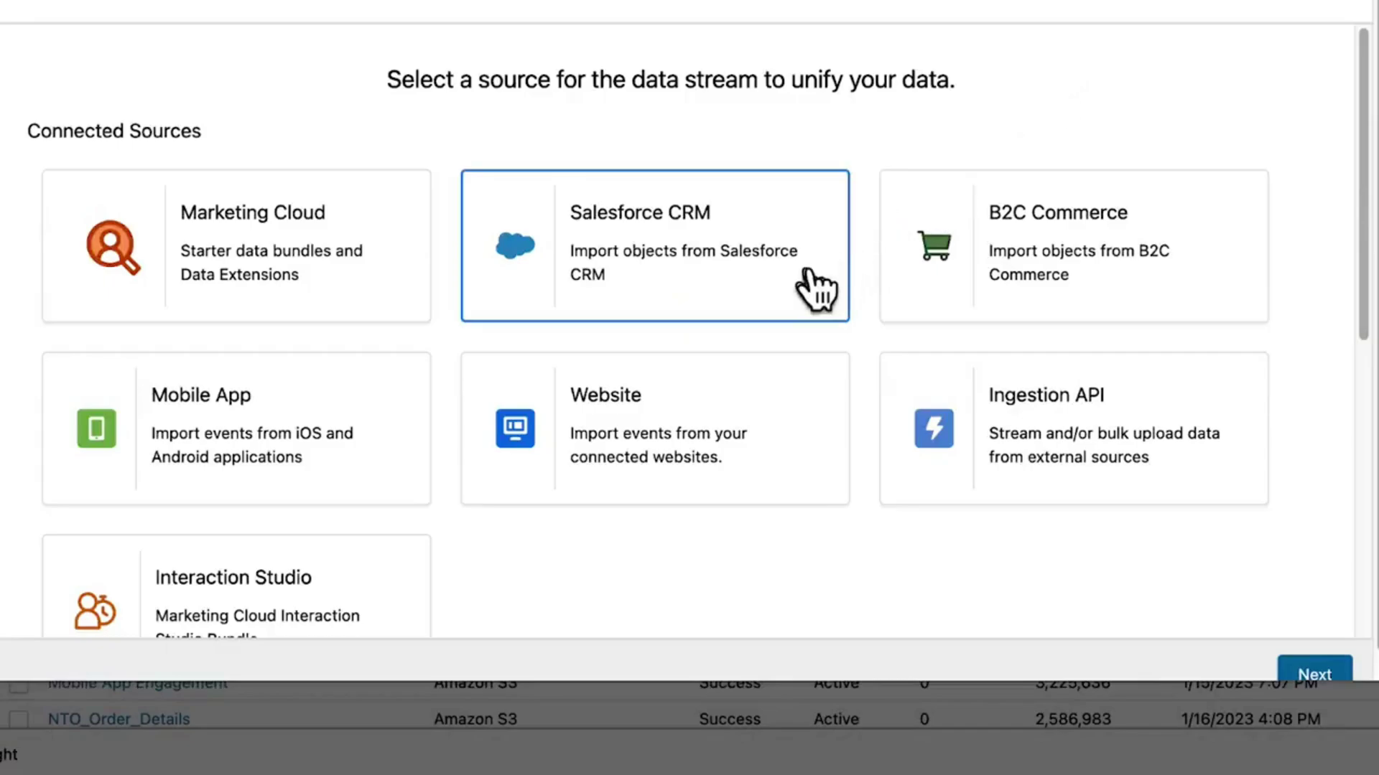
Step: Start a Salesforce CRM data stream with the Sales bundle, then browse Other Sources like Amazon S3
left_click(809, 287)
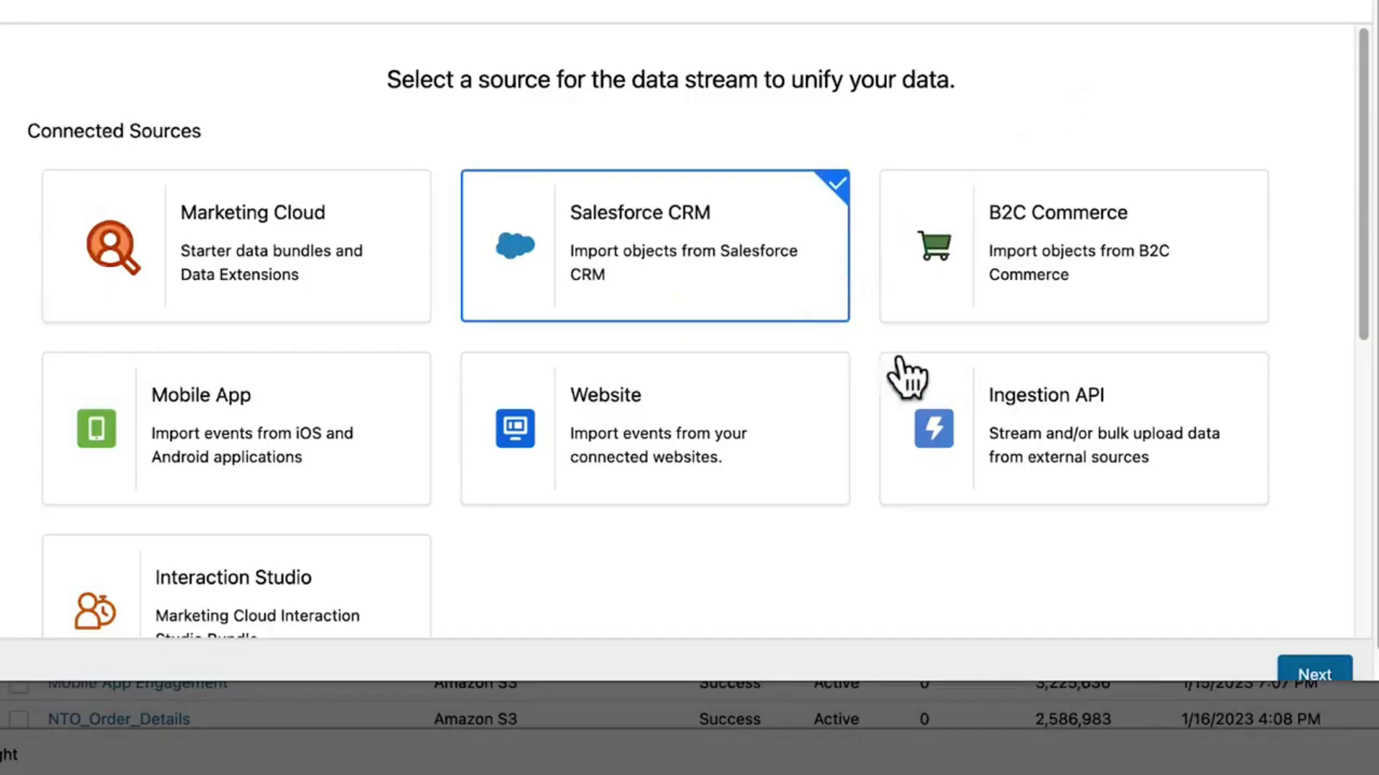
left_click(1314, 675)
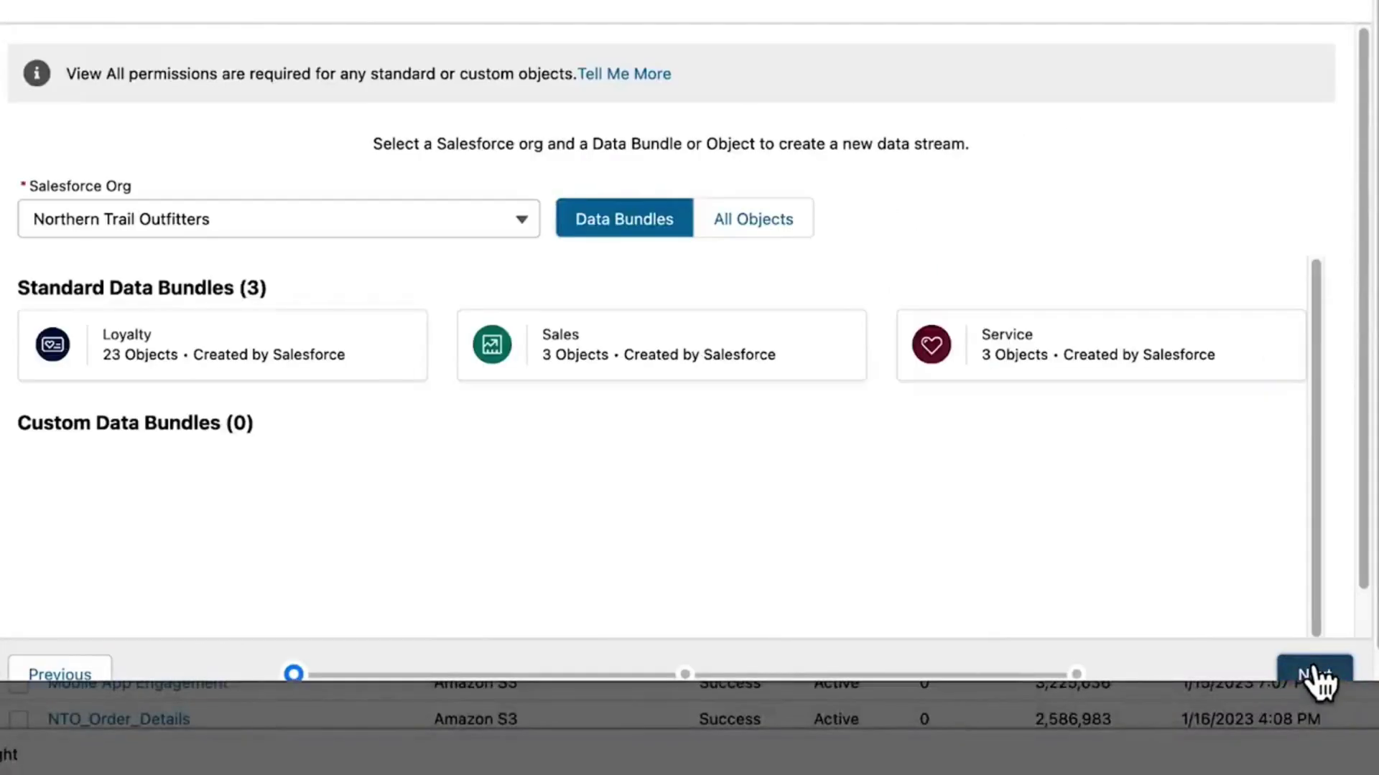
left_click(700, 370)
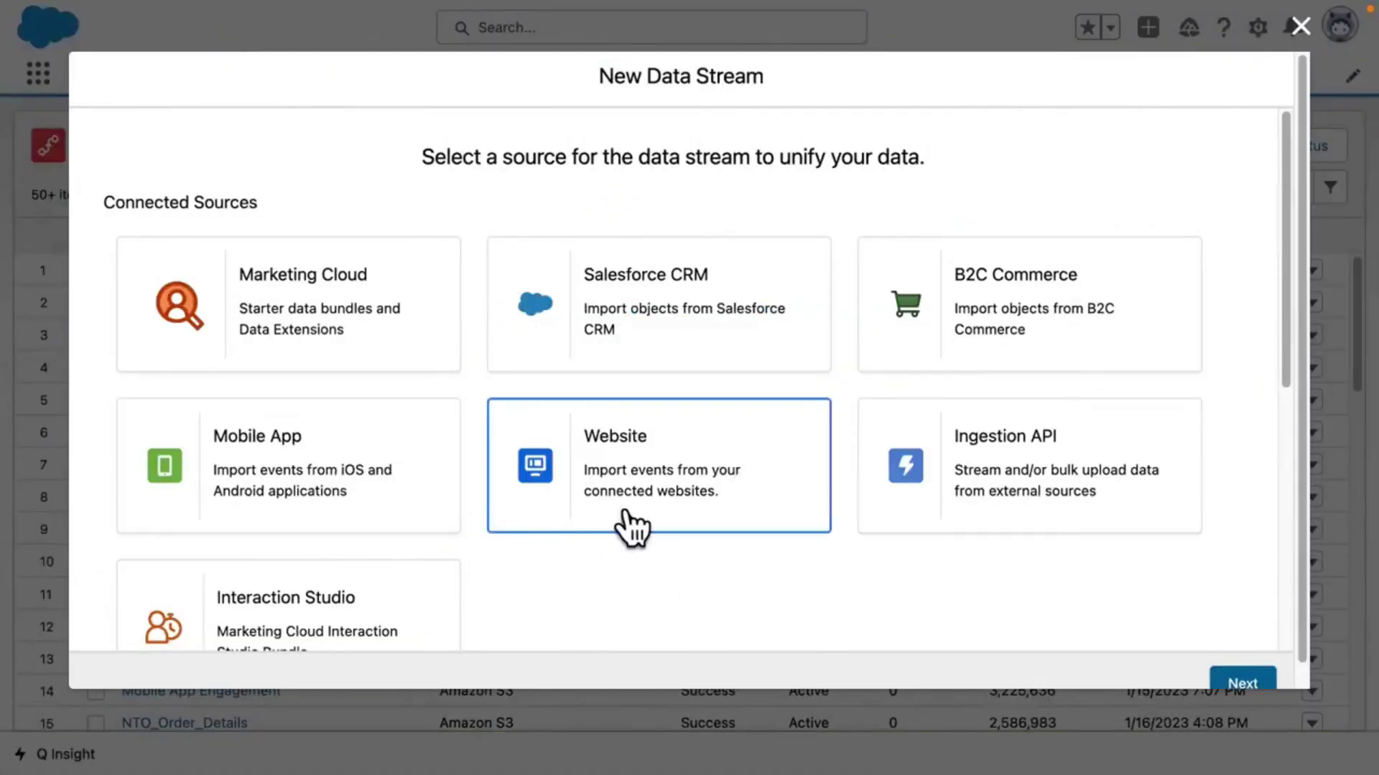
scroll(629, 529, "down", 1)
scroll(625, 511, "down", 10)
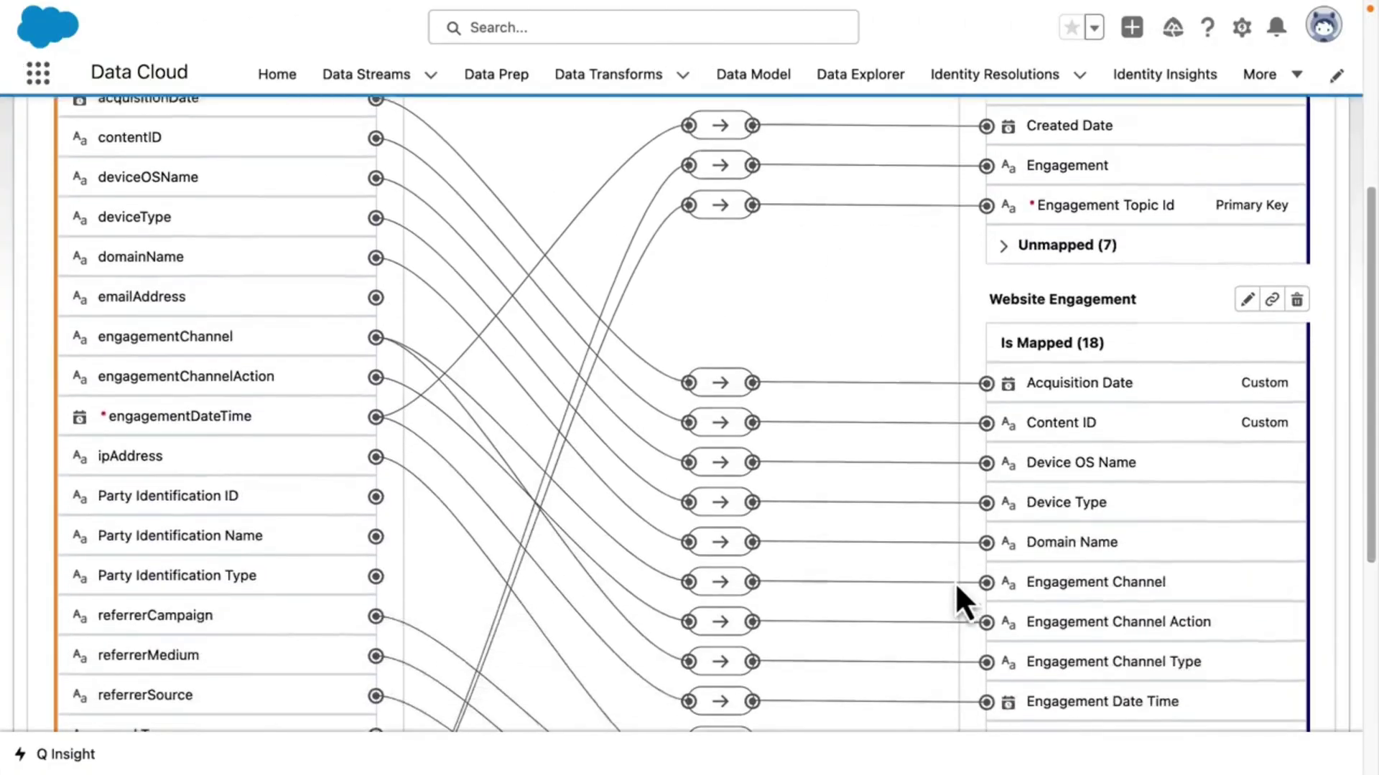
Step: Scroll through the website engagement field mappings on the canvas
scroll(959, 596, "down", 5)
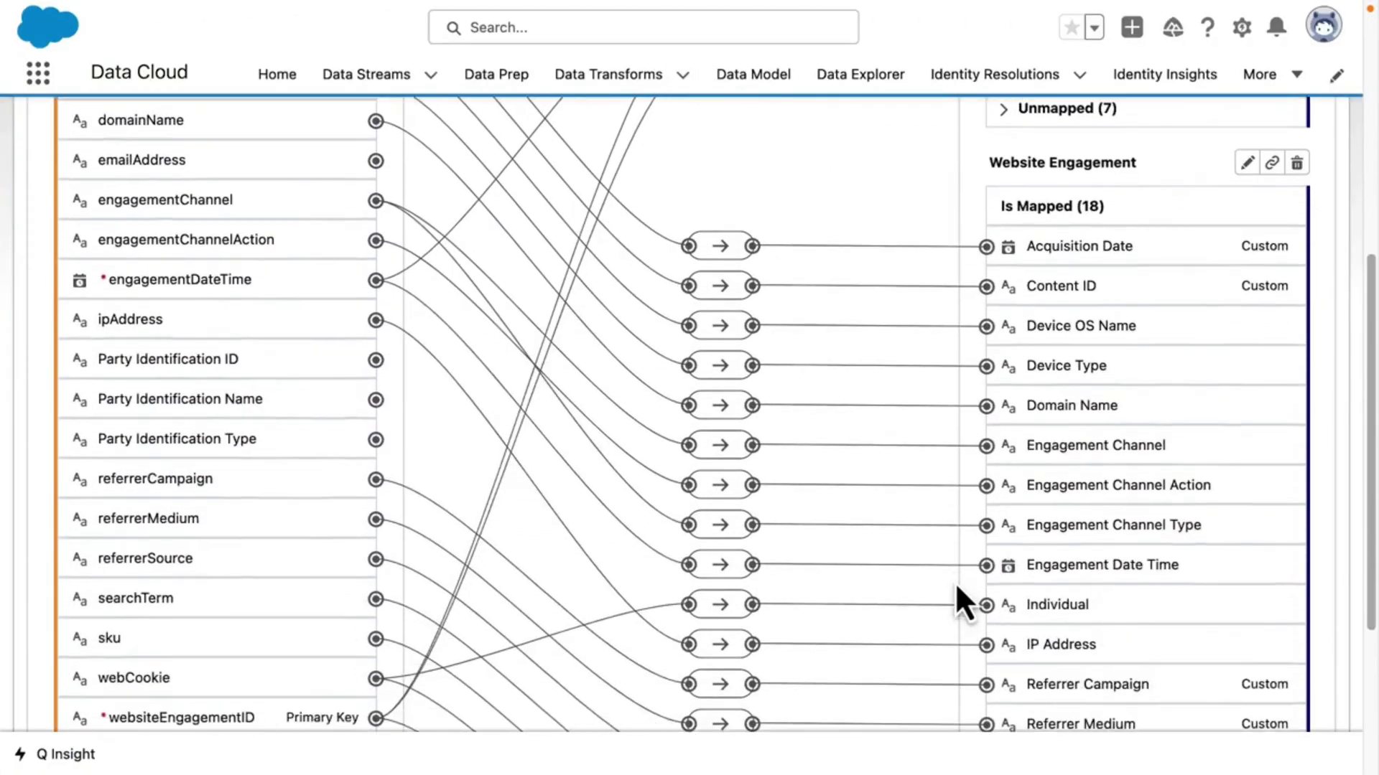
scroll(957, 588, "down", 7)
scroll(956, 589, "up", 6)
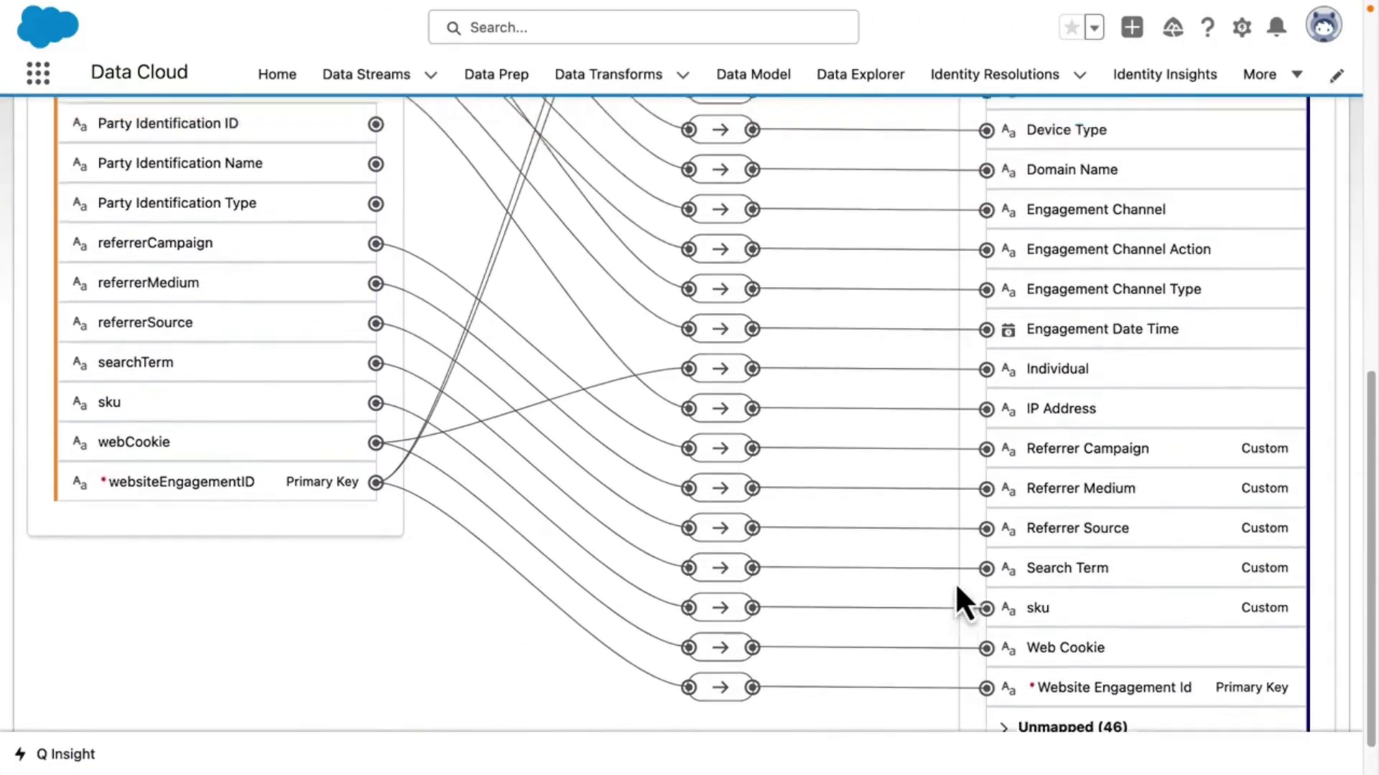
scroll(955, 582, "up", 10)
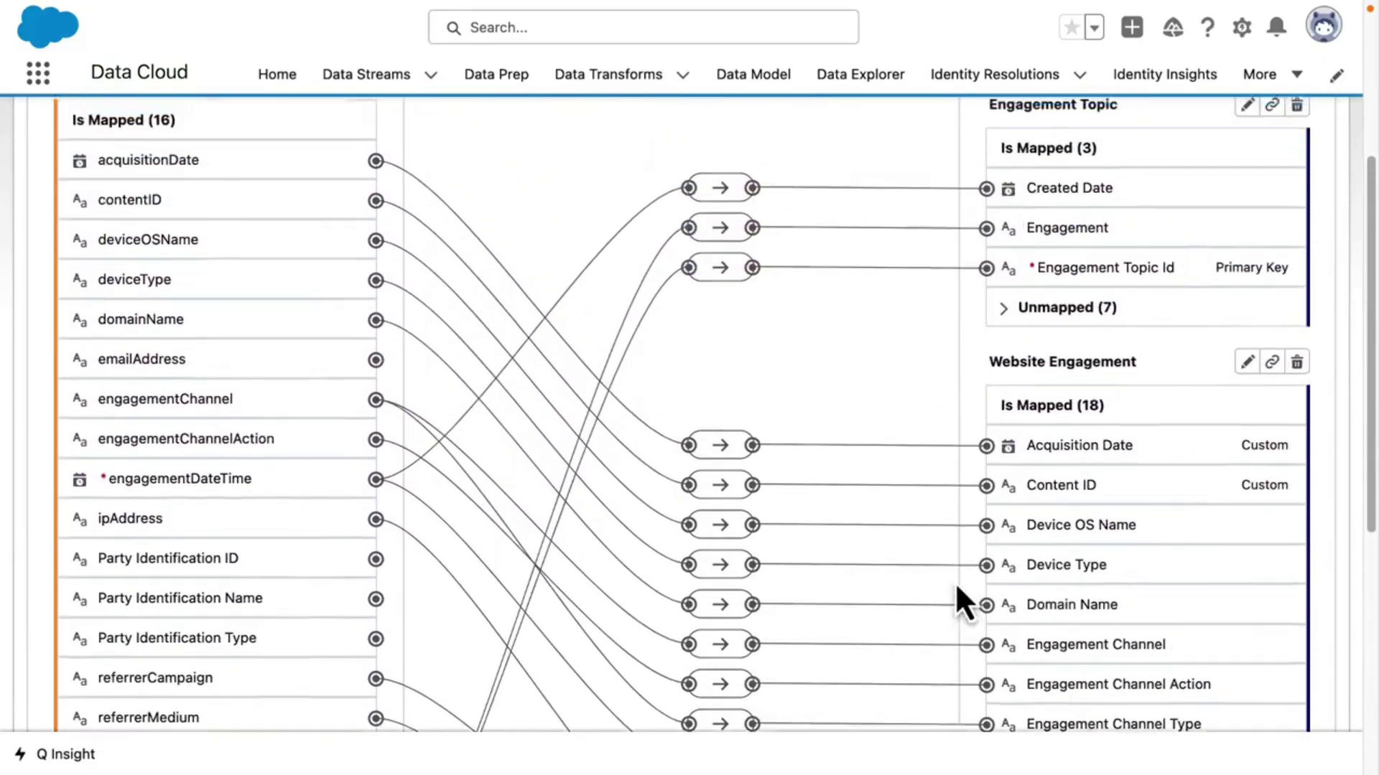
scroll(955, 582, "up", 2)
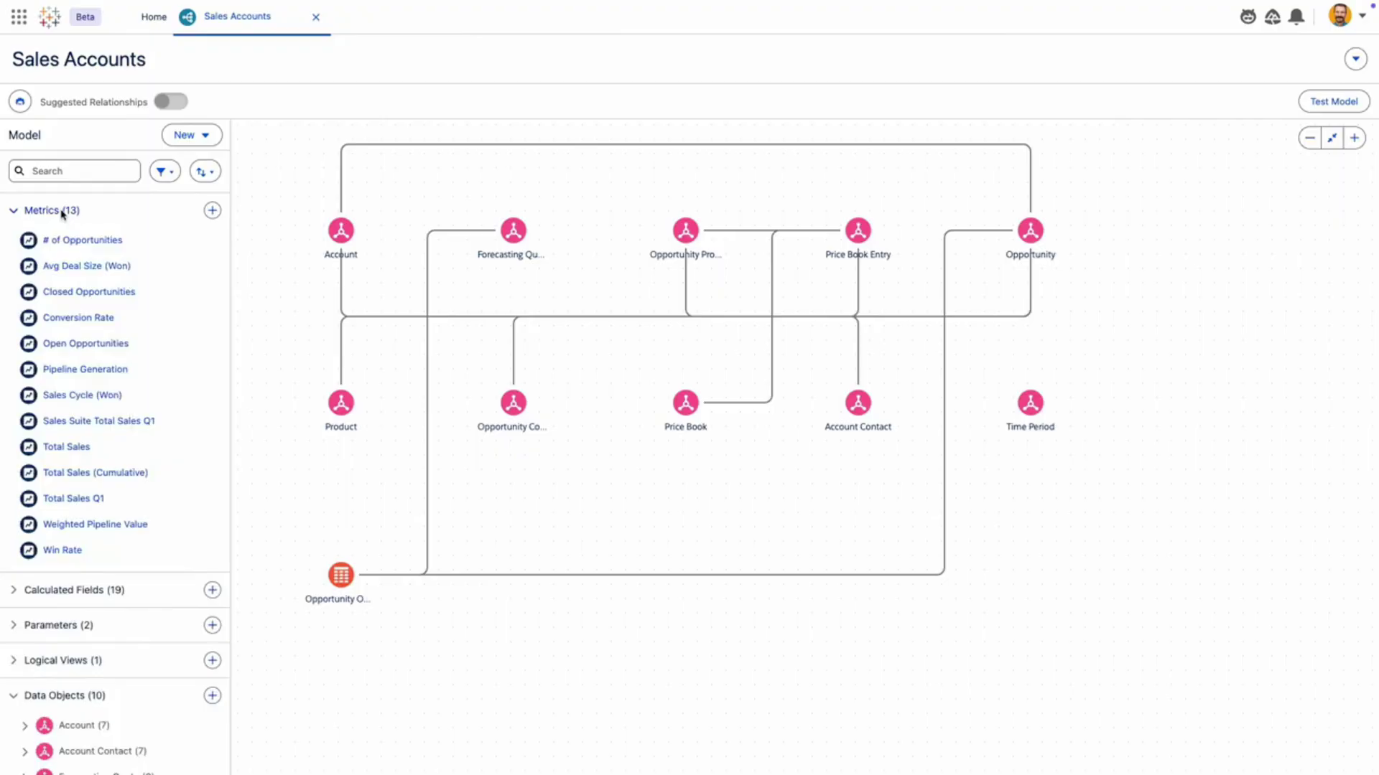
Step: In the Sales Accounts semantic model, collapse Metrics and expand Calculated Fields
mouse_move(75, 234)
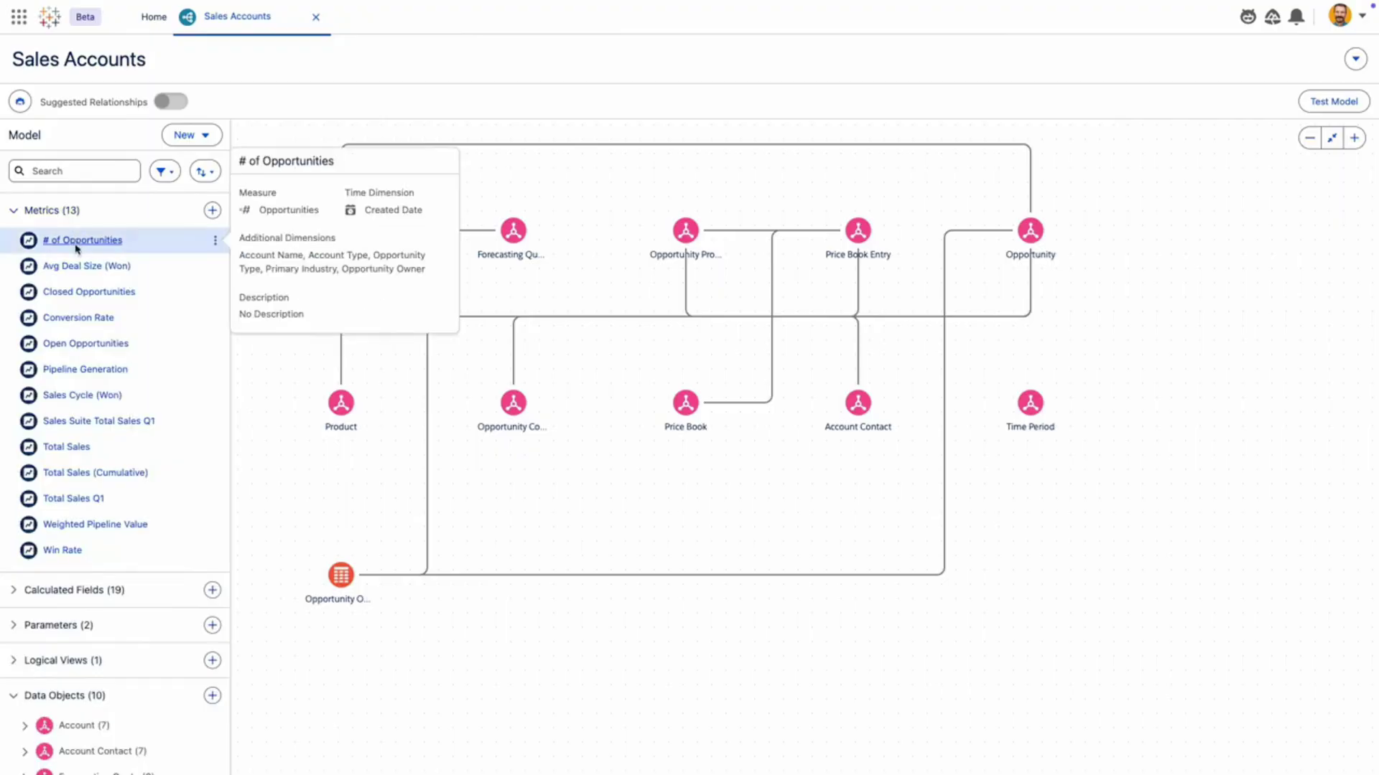
left_click(57, 211)
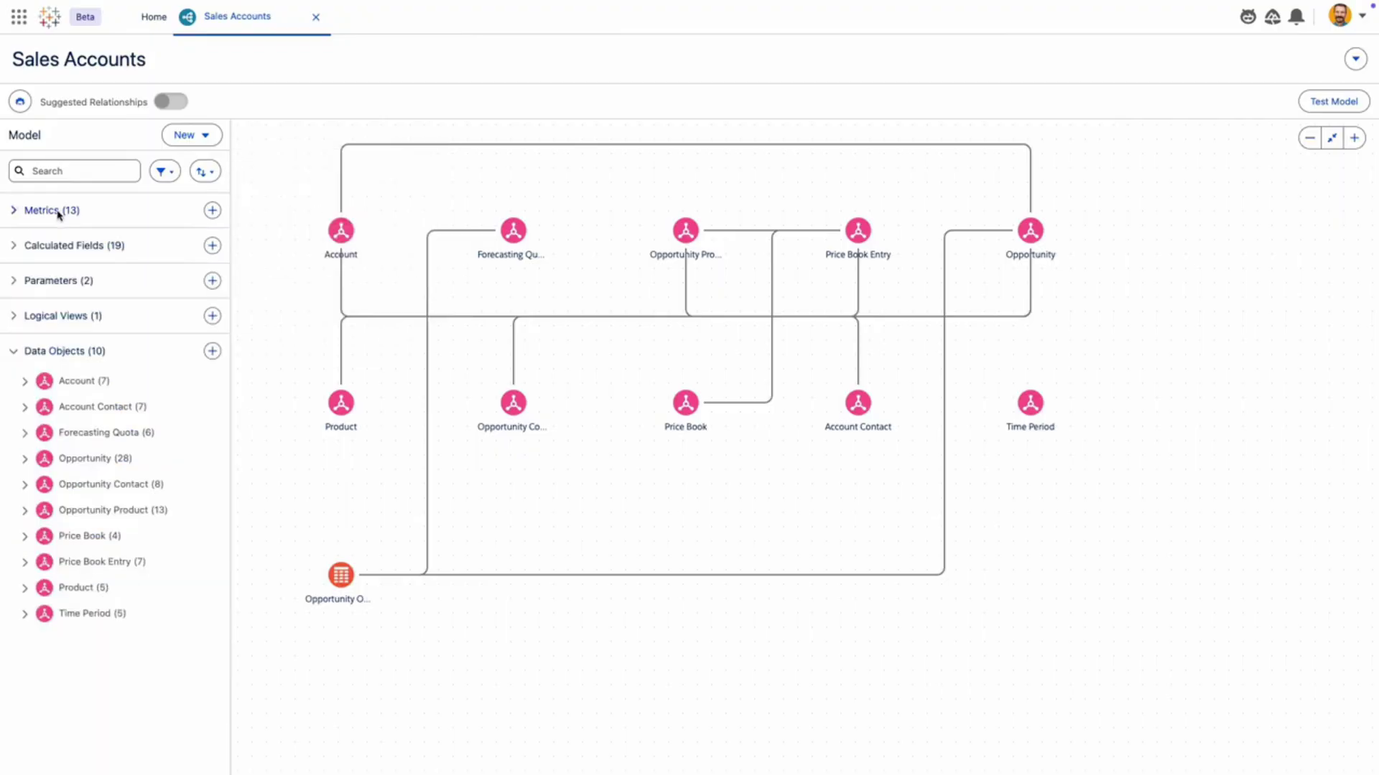
left_click(61, 247)
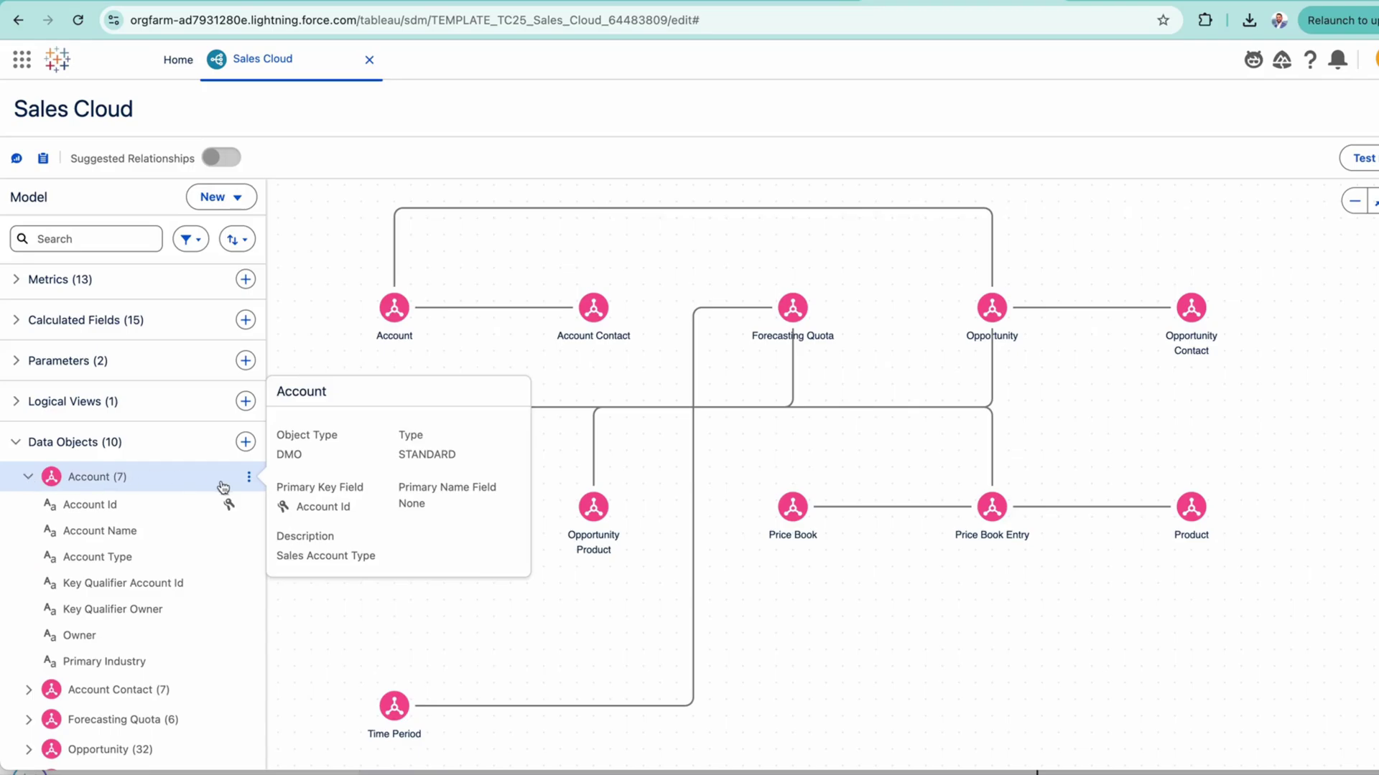
Step: Open the Account Id field's properties to edit its description
left_click(248, 506)
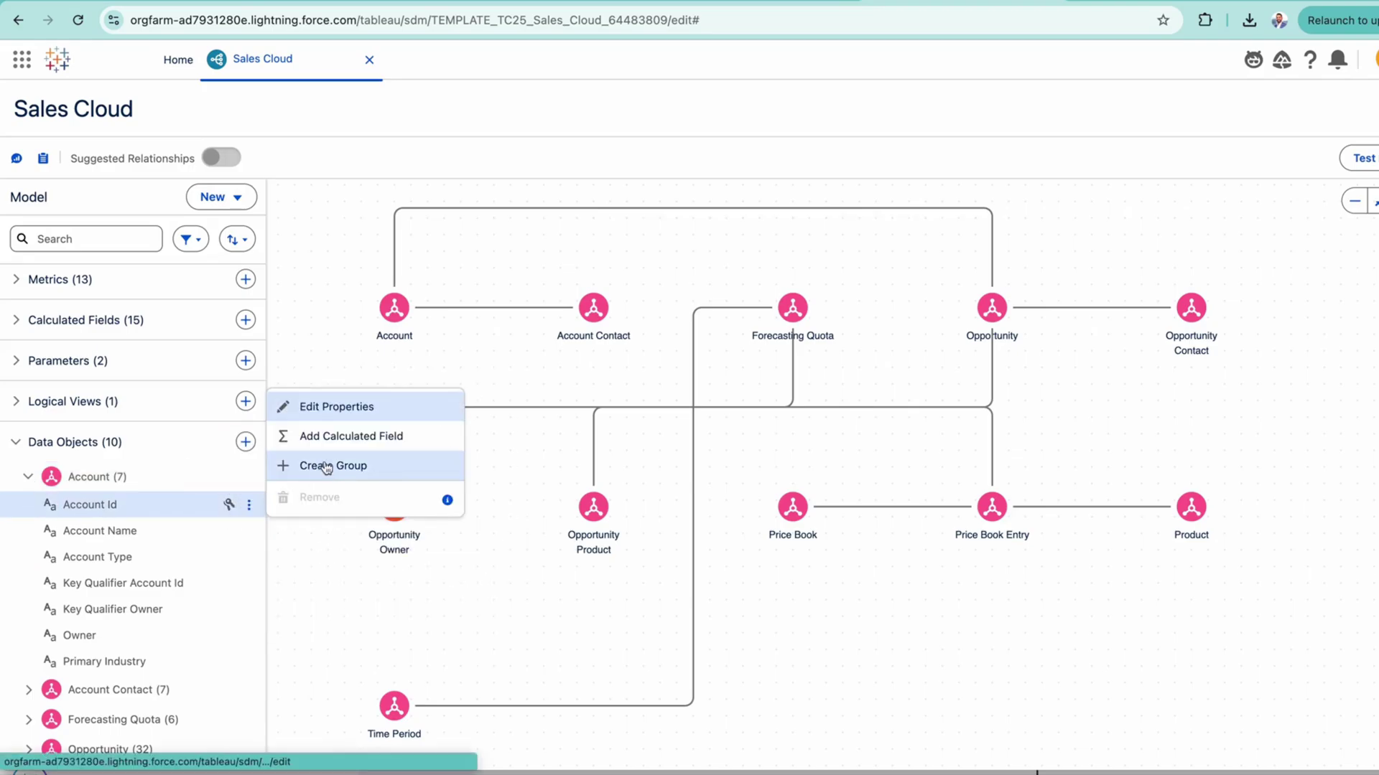
left_click(334, 415)
left_click(142, 519)
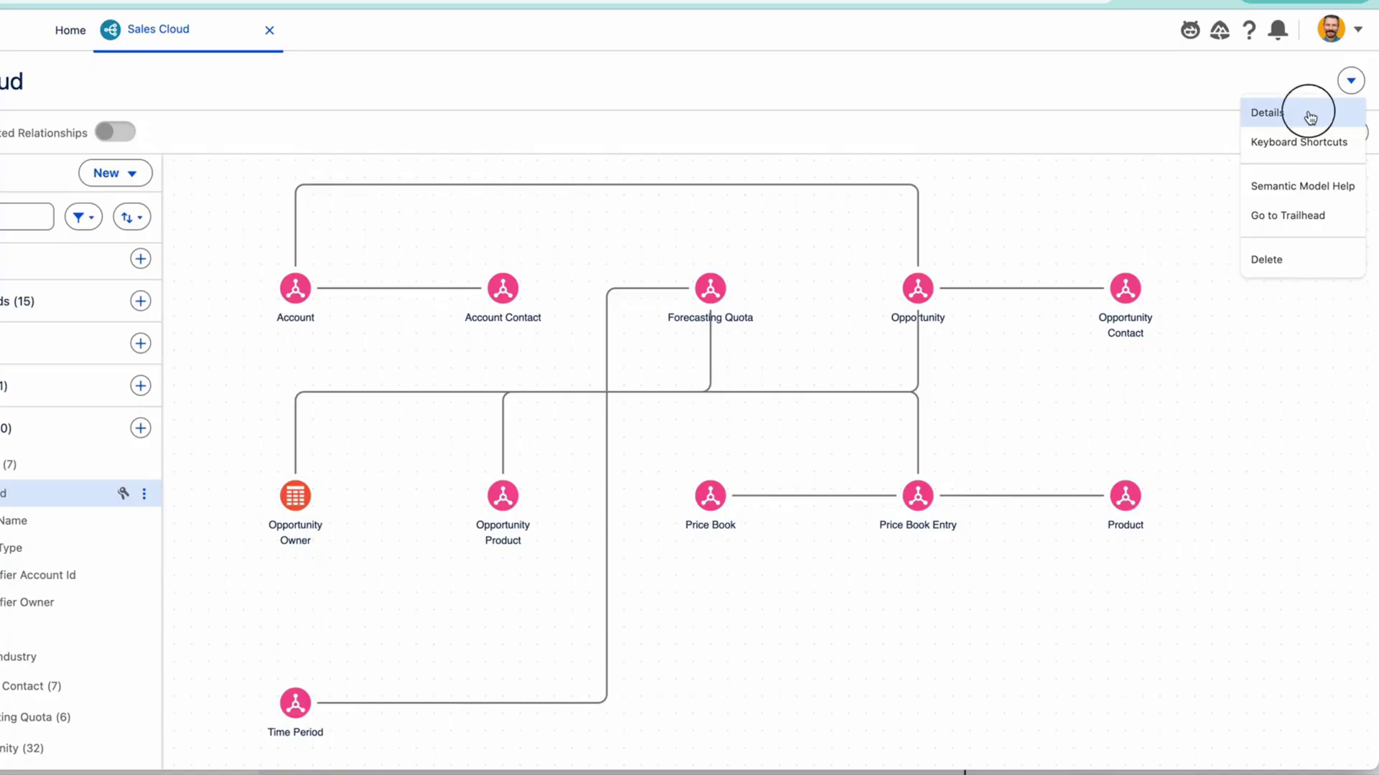
Step: View the model's details and open its Business Preferences with the three instructions
left_click(1308, 112)
left_click(721, 393)
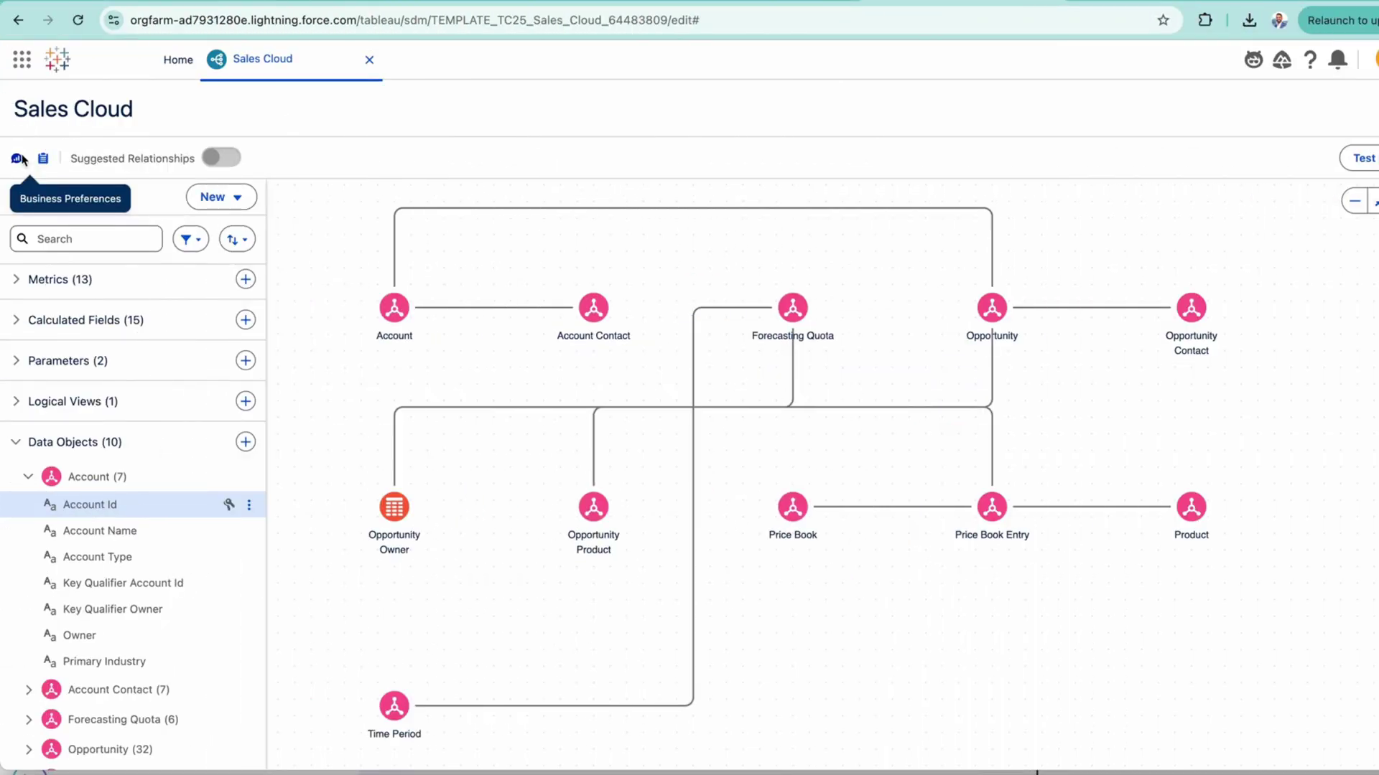
left_click(22, 156)
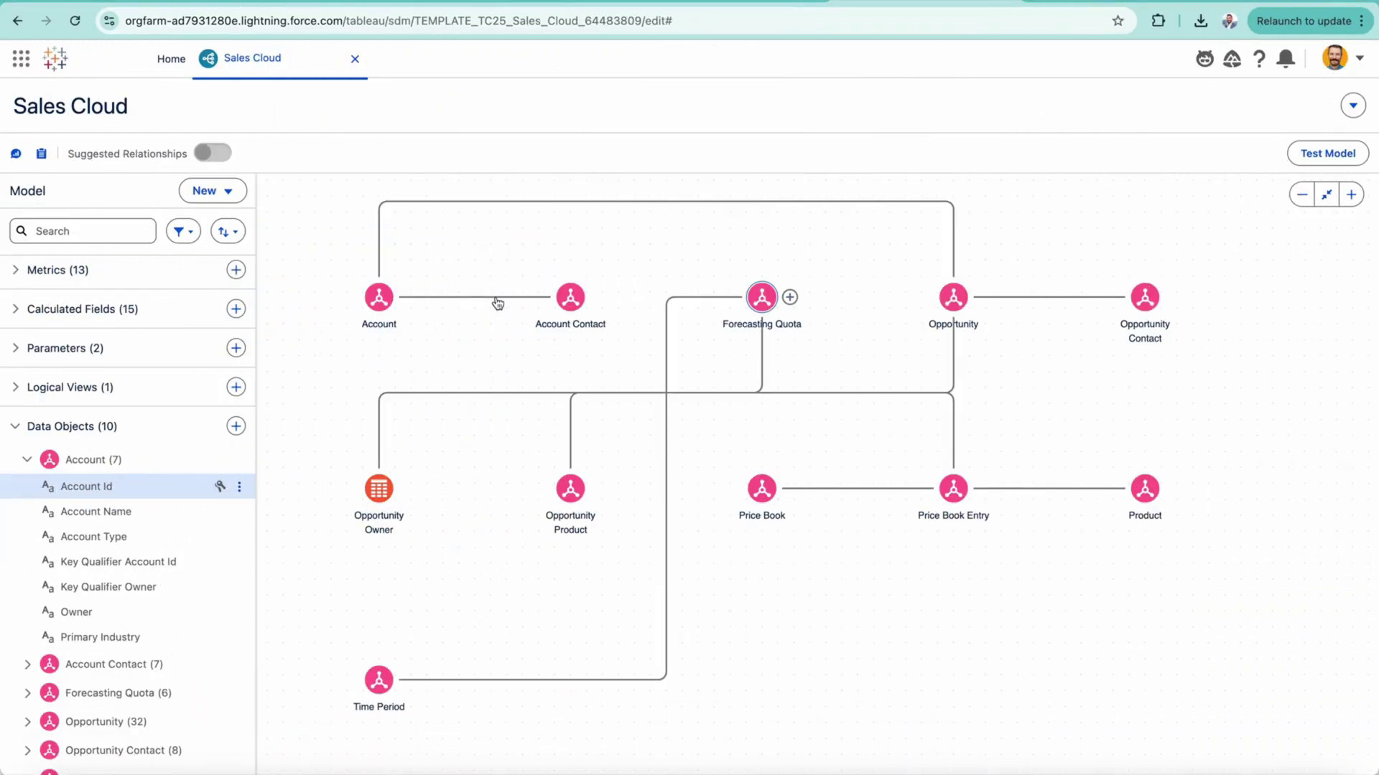
Step: Review the Account–Account Contact relationship's matching fields and close it without changes
left_click(498, 297)
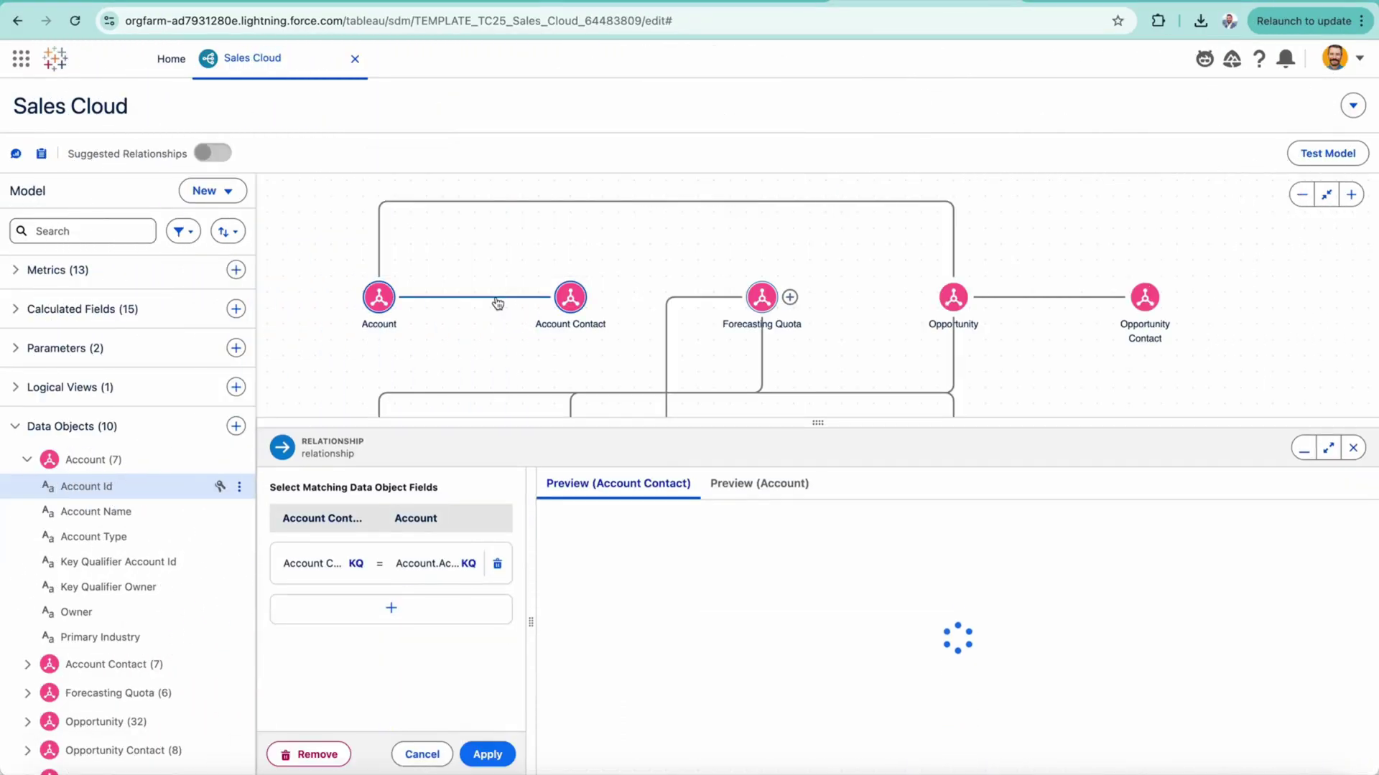
left_click(371, 567)
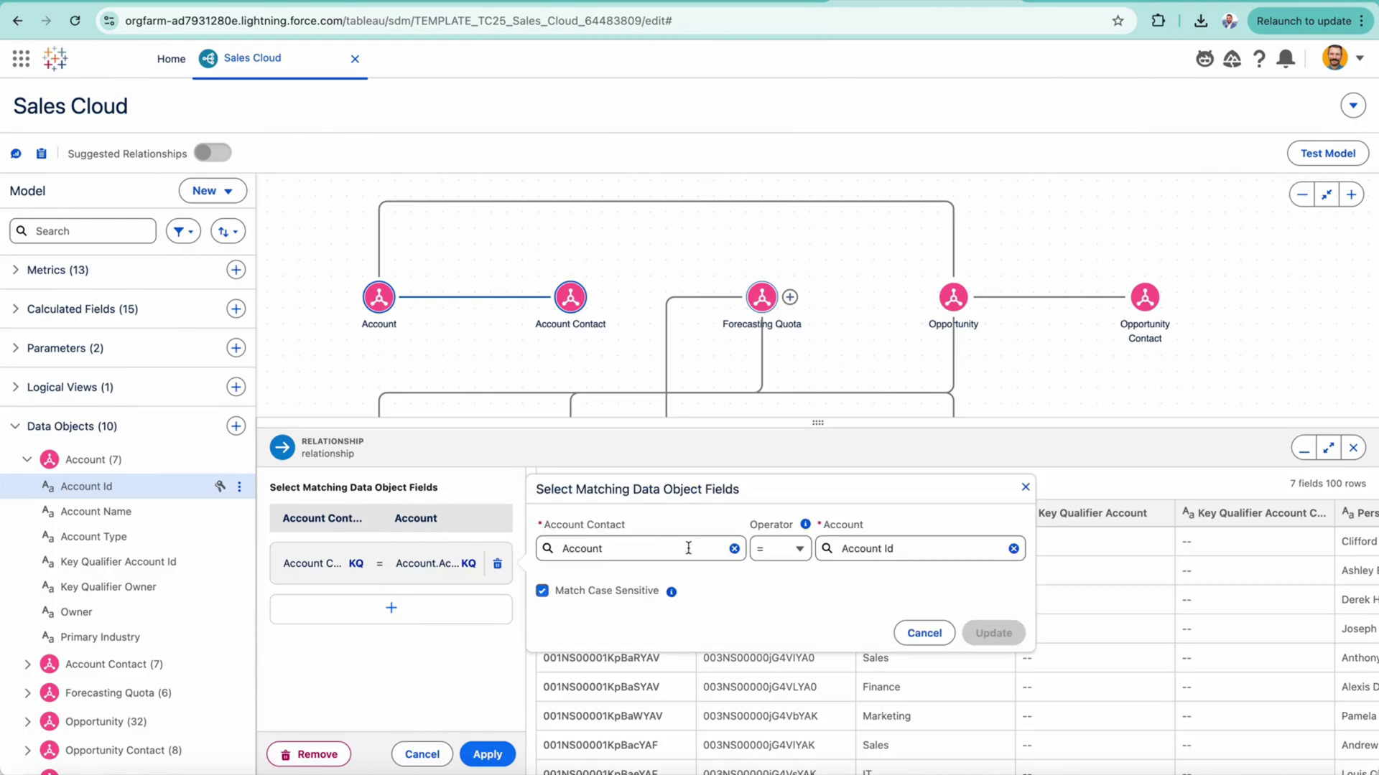
left_click(924, 633)
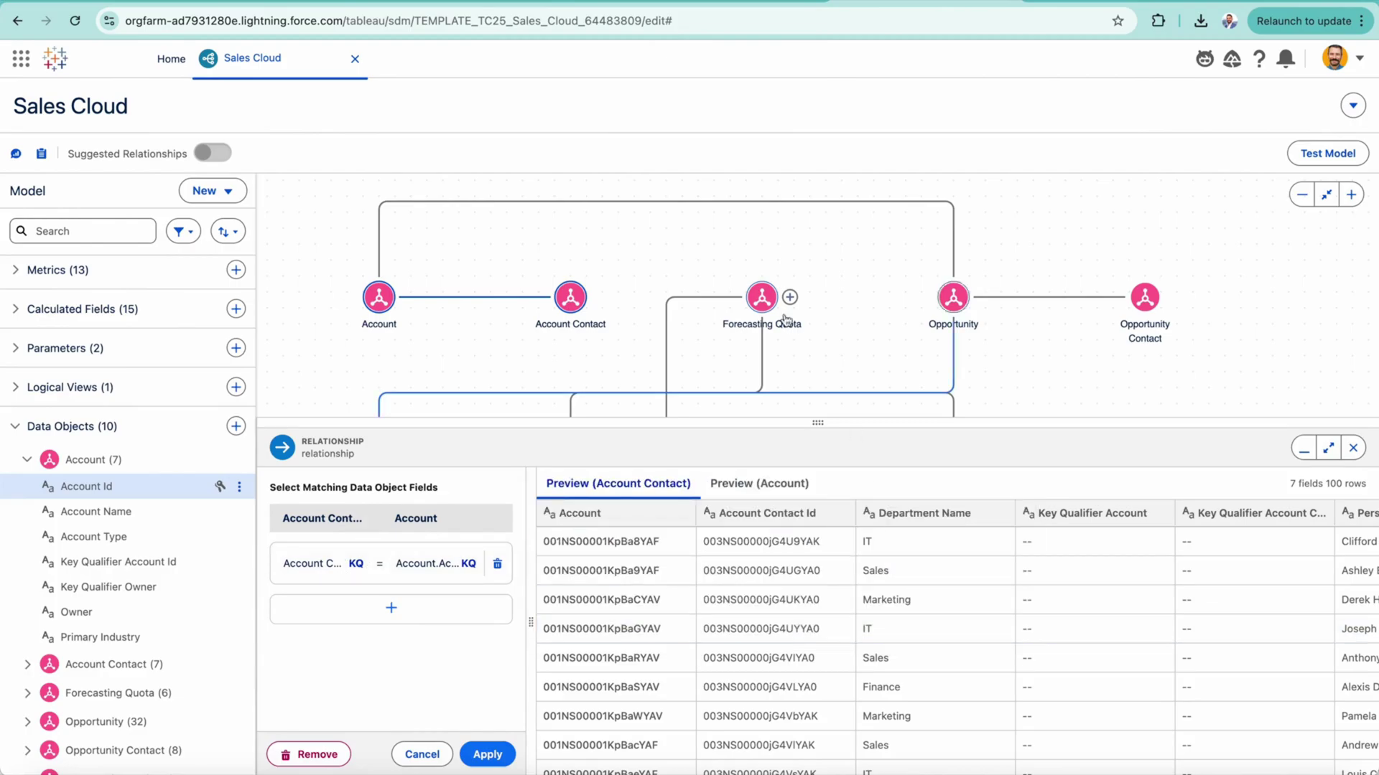
mouse_move(690, 302)
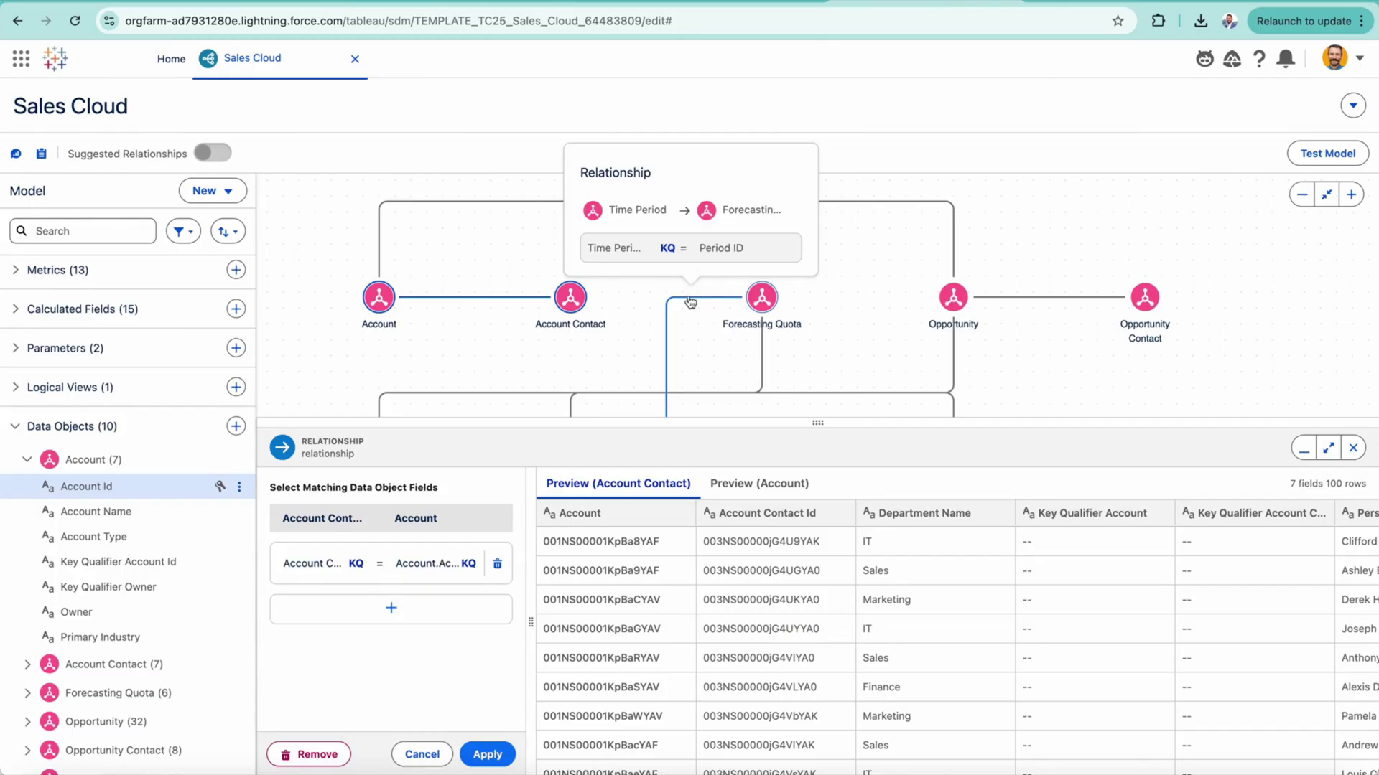
left_click(424, 754)
Step: Open a blank New Calculated Field dialog from the Calculated Fields section
mouse_move(845, 401)
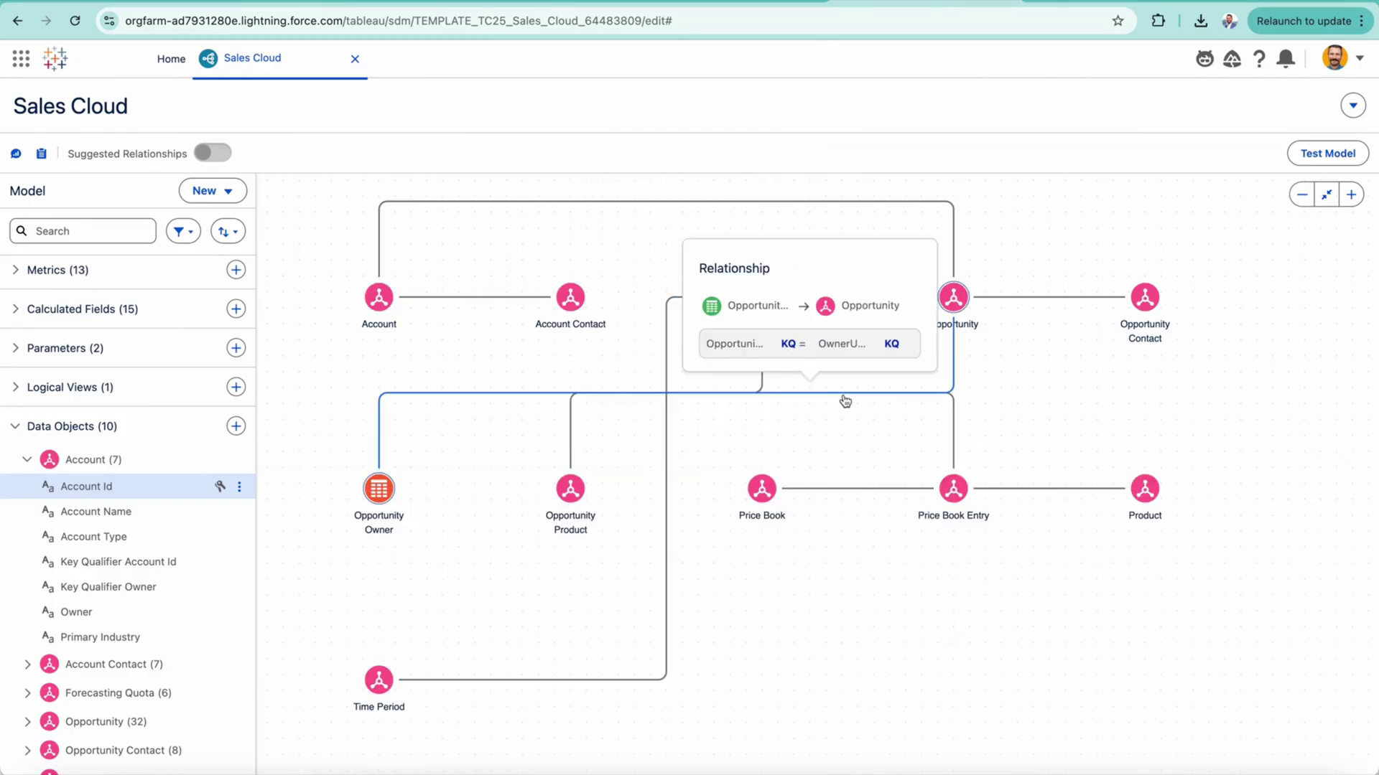
mouse_move(866, 487)
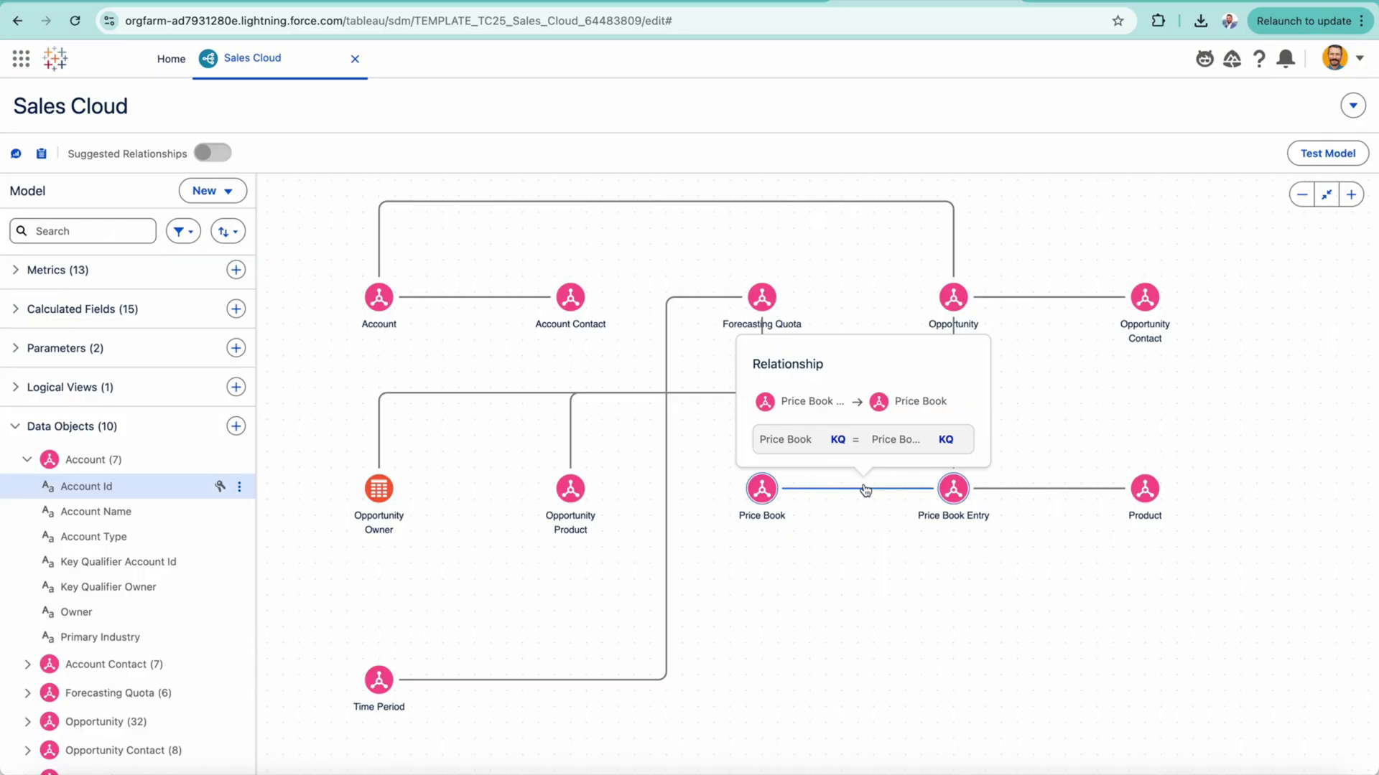
left_click(235, 308)
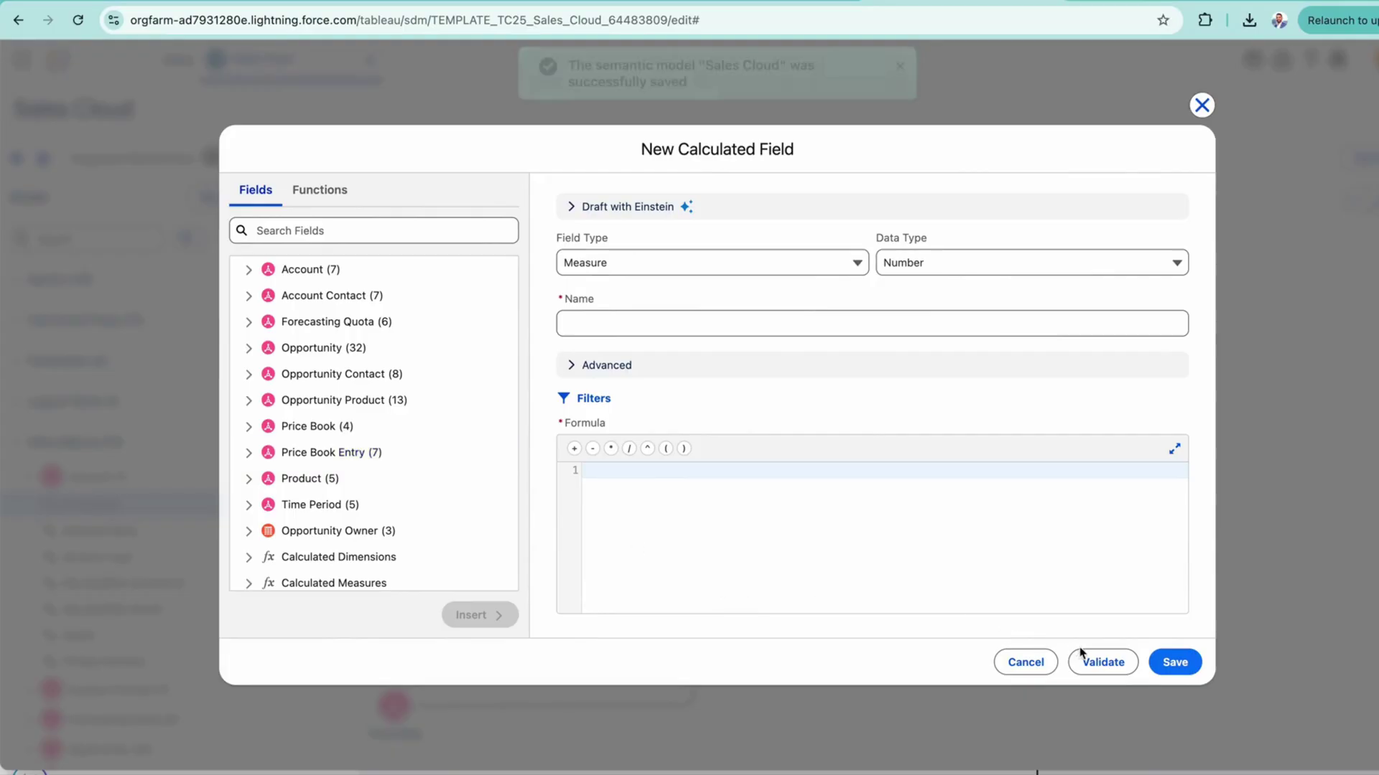
Step: Reopen New Calculated Field and have Einstein draft a Profit Ratio Calculation from a prompt
left_click(1034, 666)
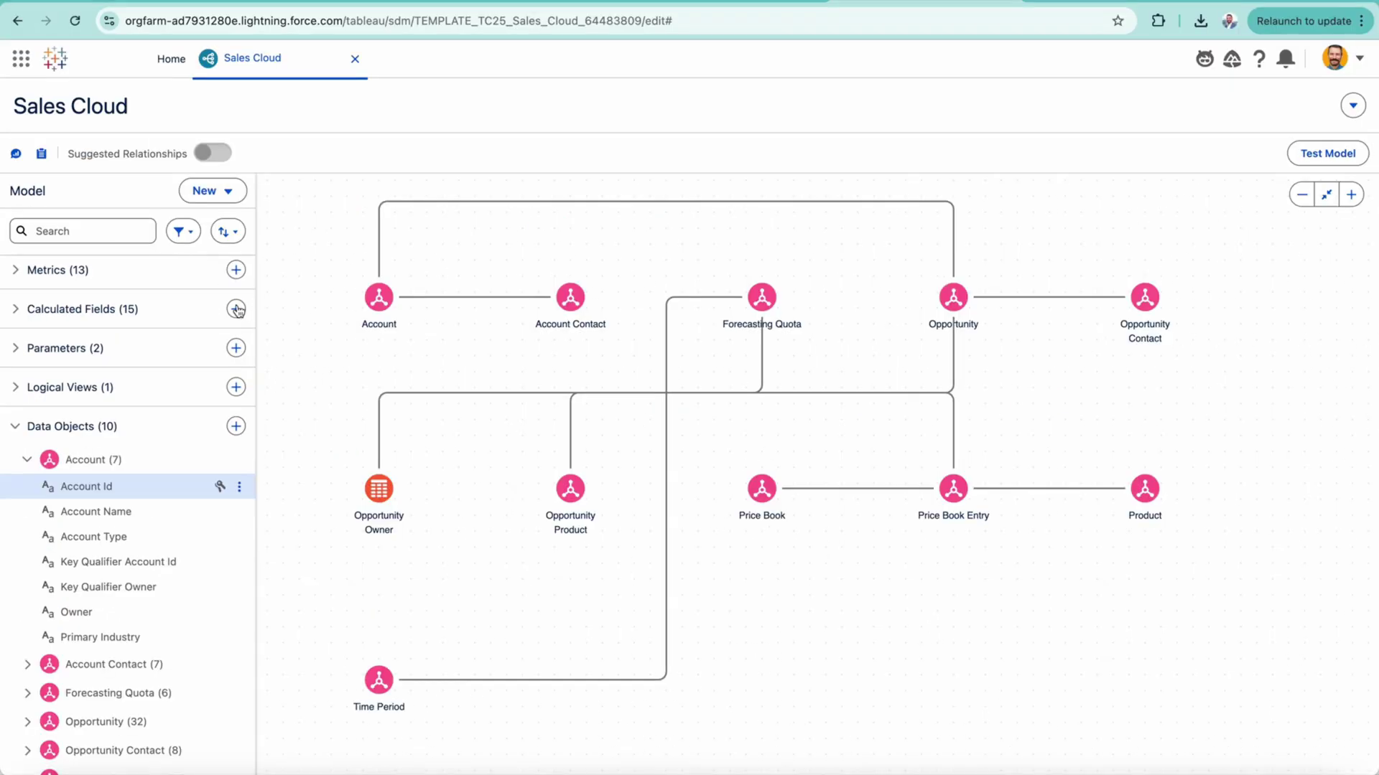
left_click(236, 309)
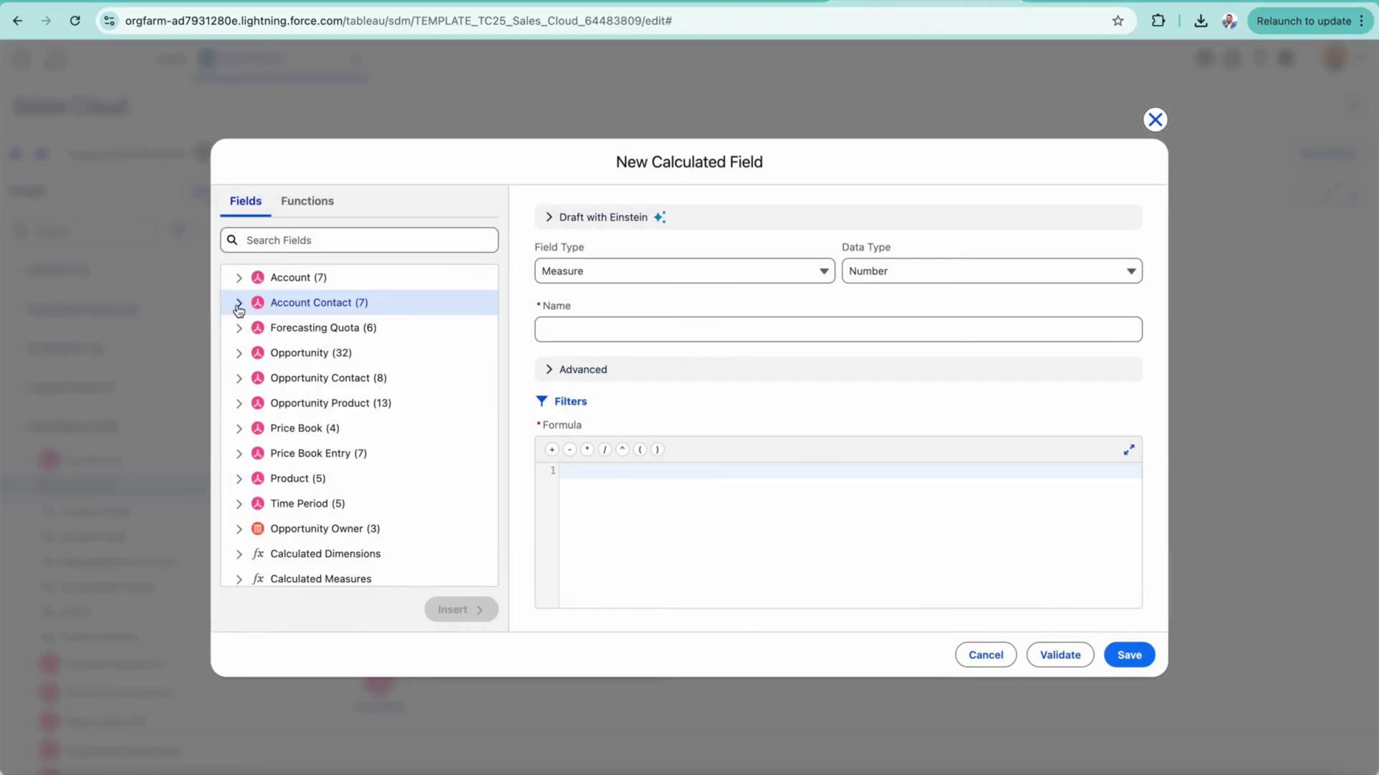
left_click(568, 219)
left_click(587, 274)
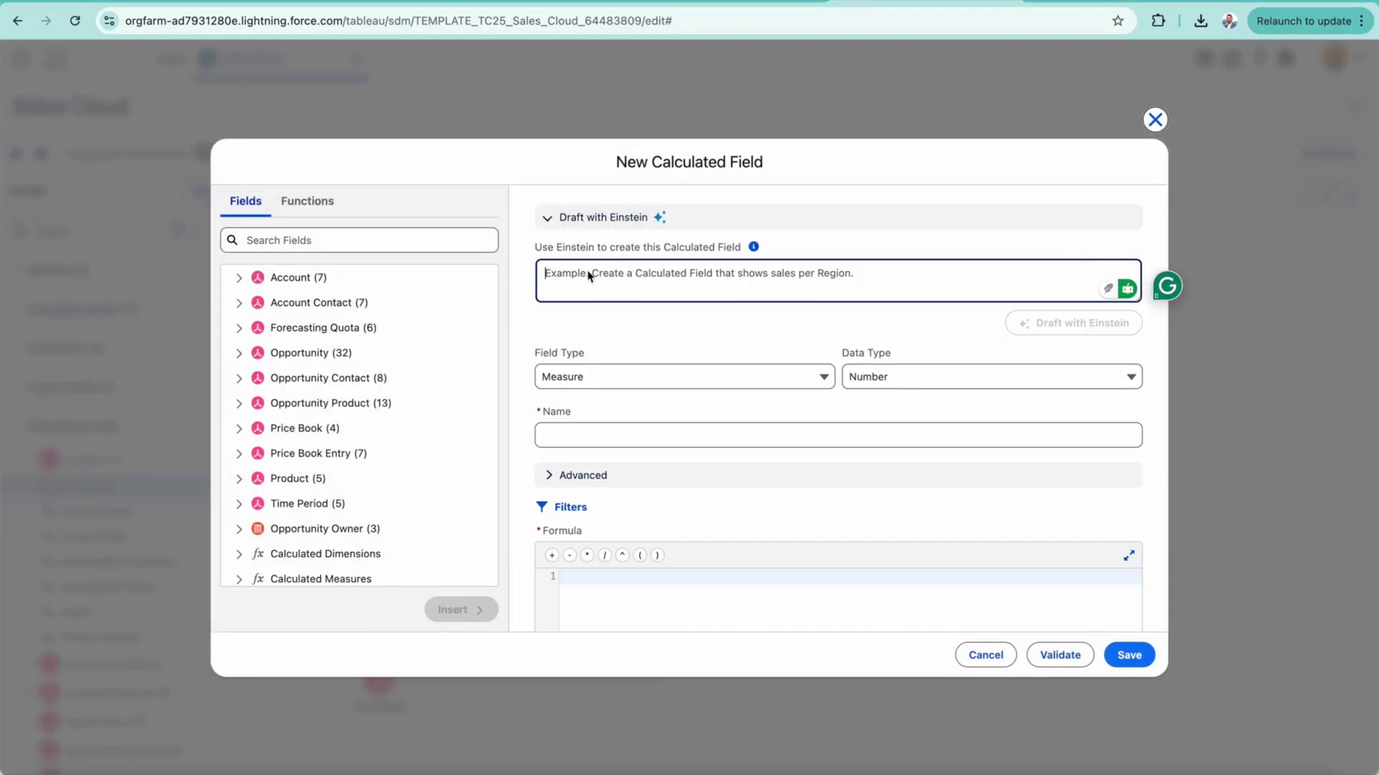
type("Create Profit Ratio")
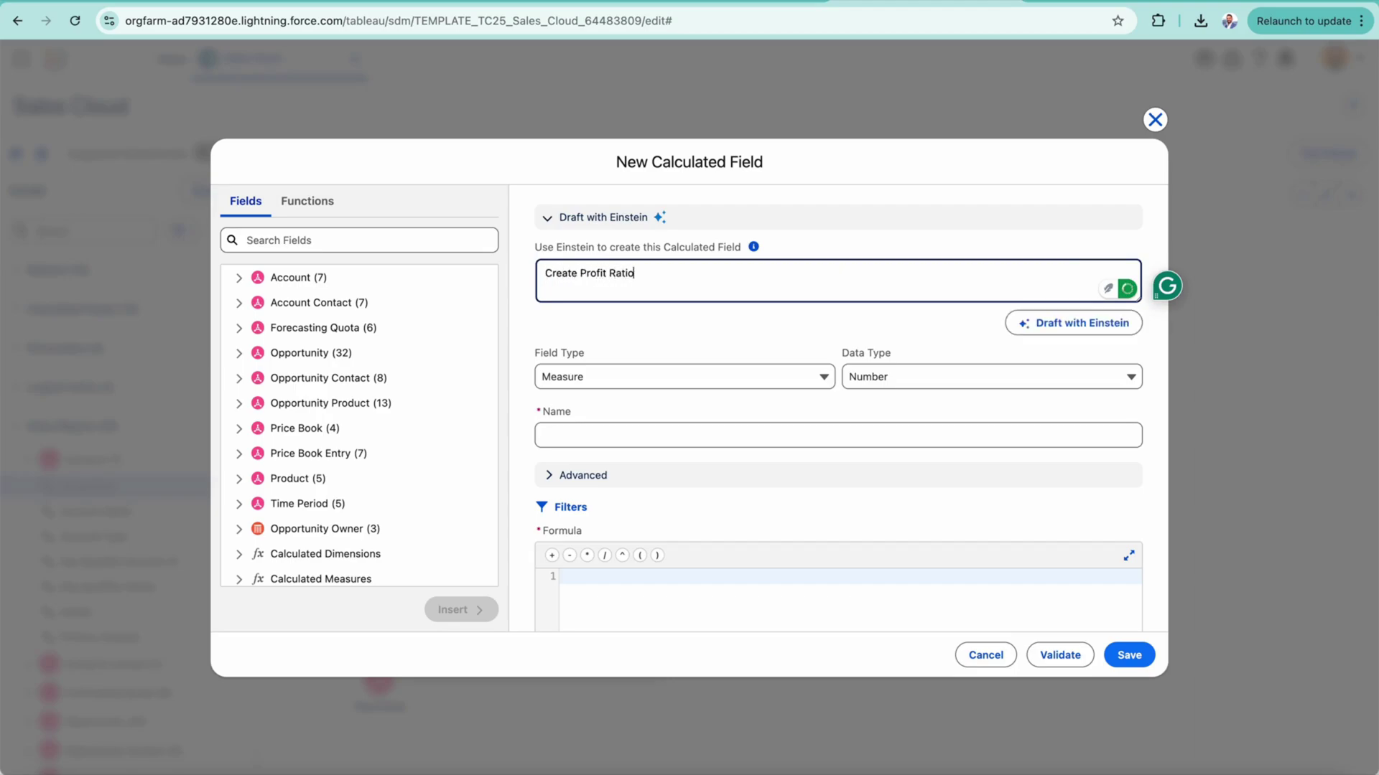
type(" Calculation")
left_click(1045, 328)
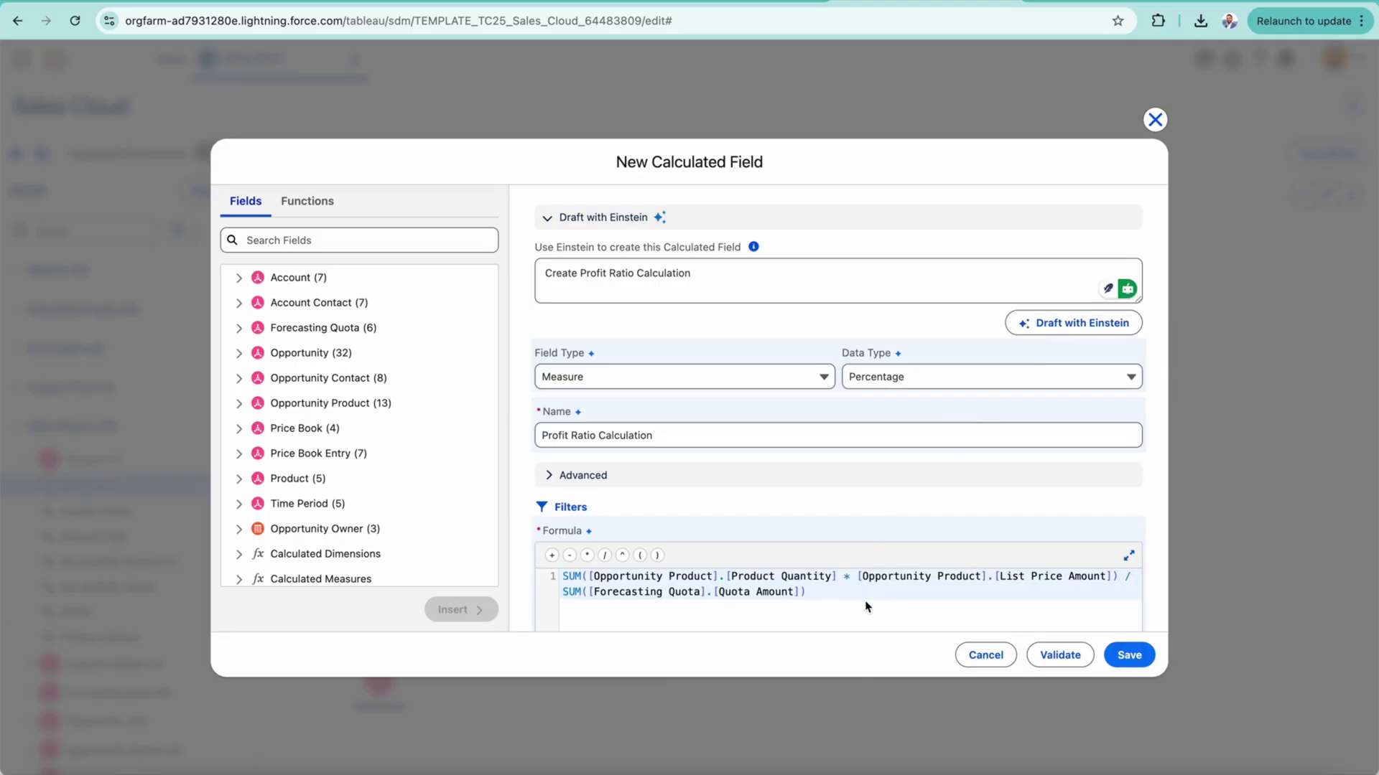
scroll(865, 606, "down", 2)
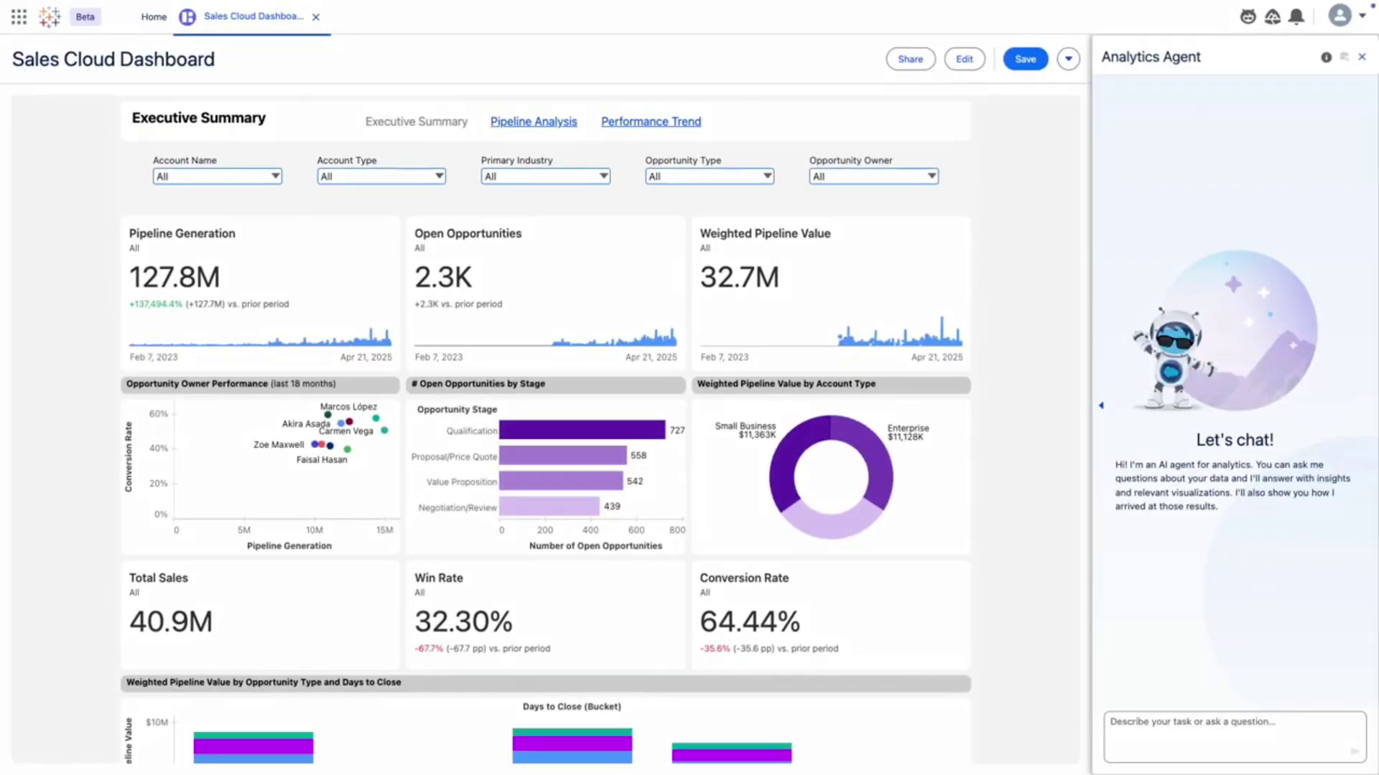
Step: Ask the Analytics Agent to 'Break down sales by product family'
type("Break down sales by product family")
key("Return")
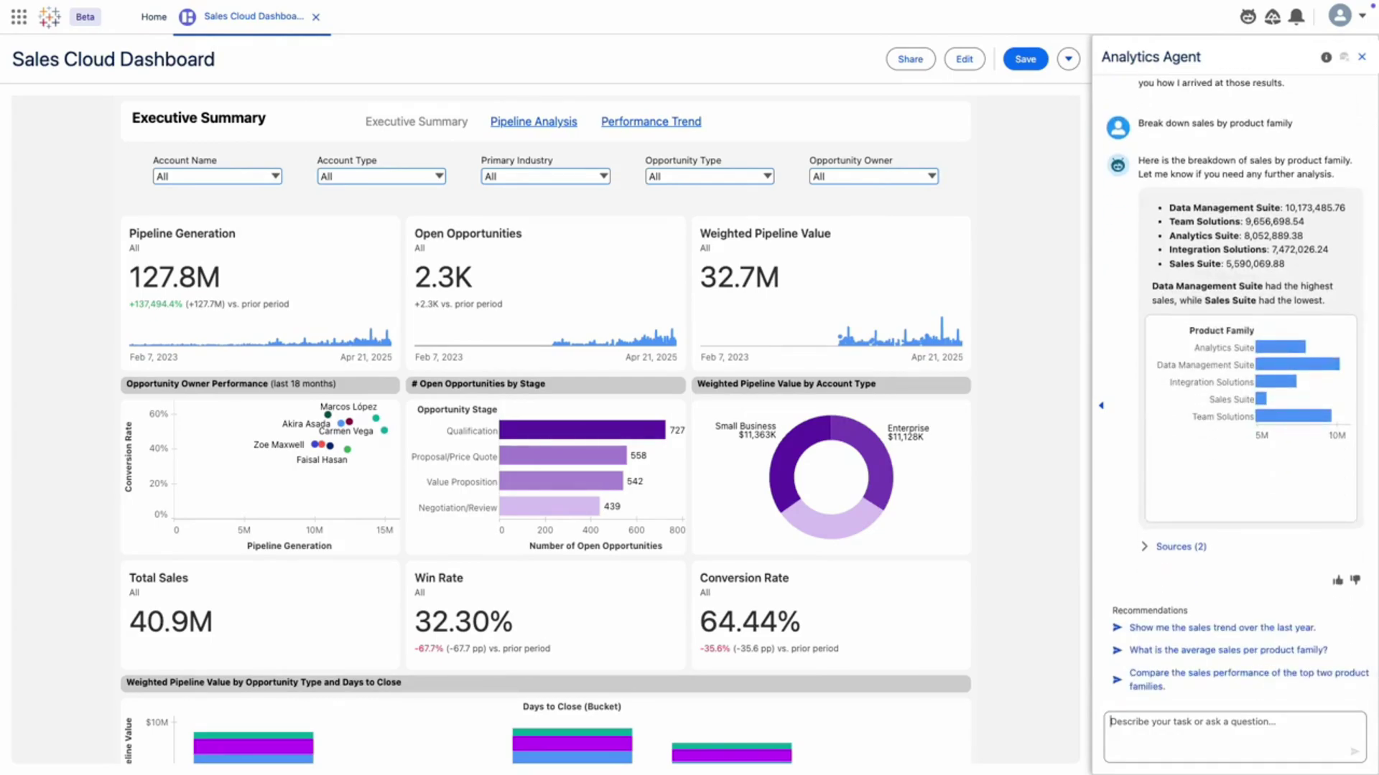
Step: Expand Sources (2) to show the agent's reasoning and data sources behind the answer
left_click(1139, 547)
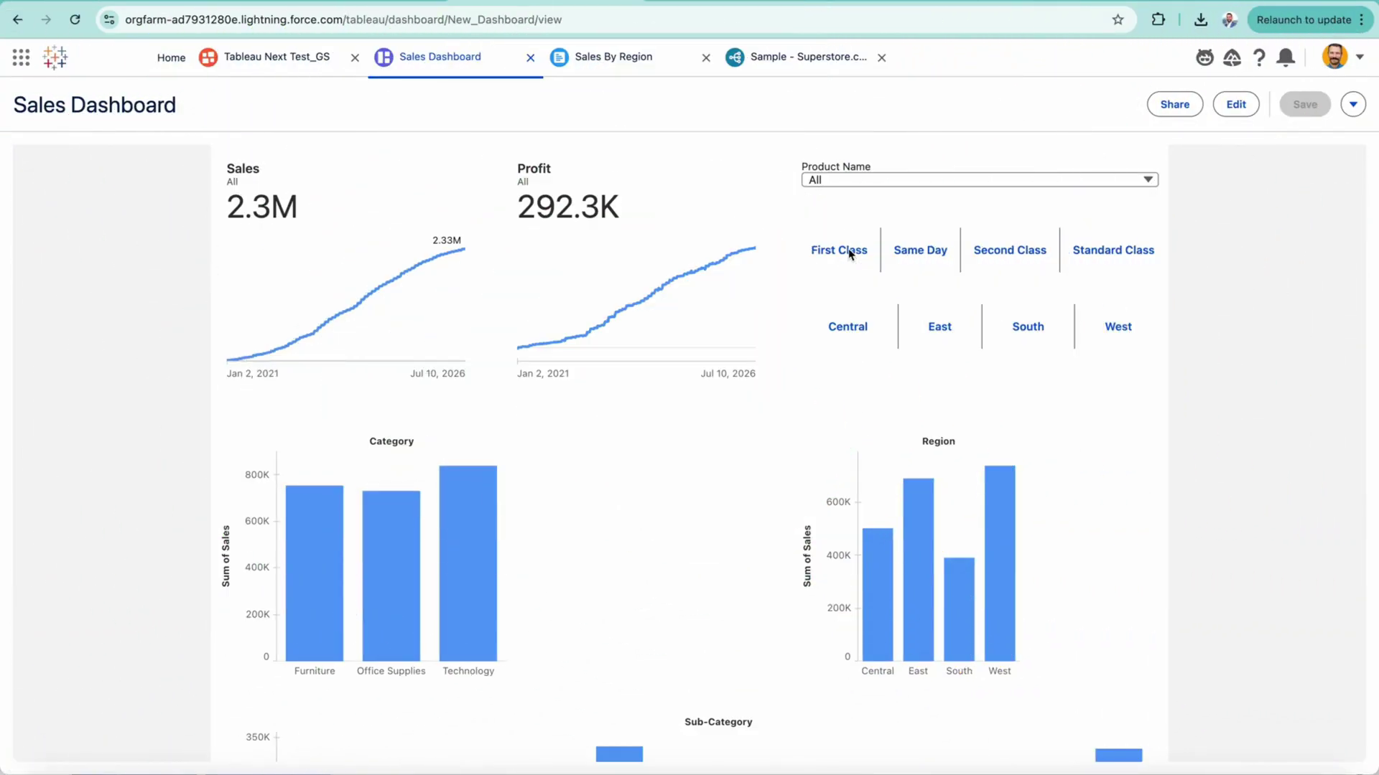
Step: Filter the dashboard to First Class and East, and add Category to Sales By Region's Columns
left_click(849, 254)
left_click(938, 339)
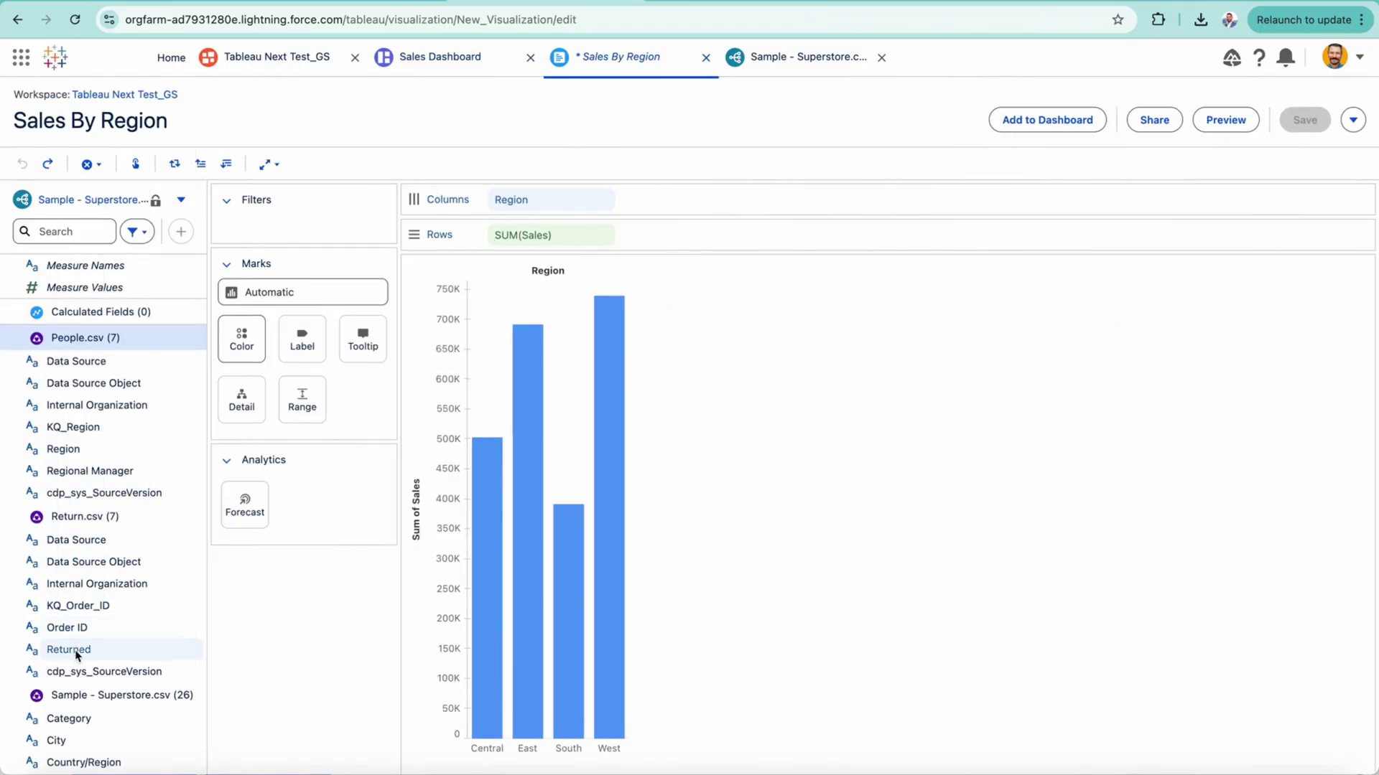
scroll(76, 655, "down", 1)
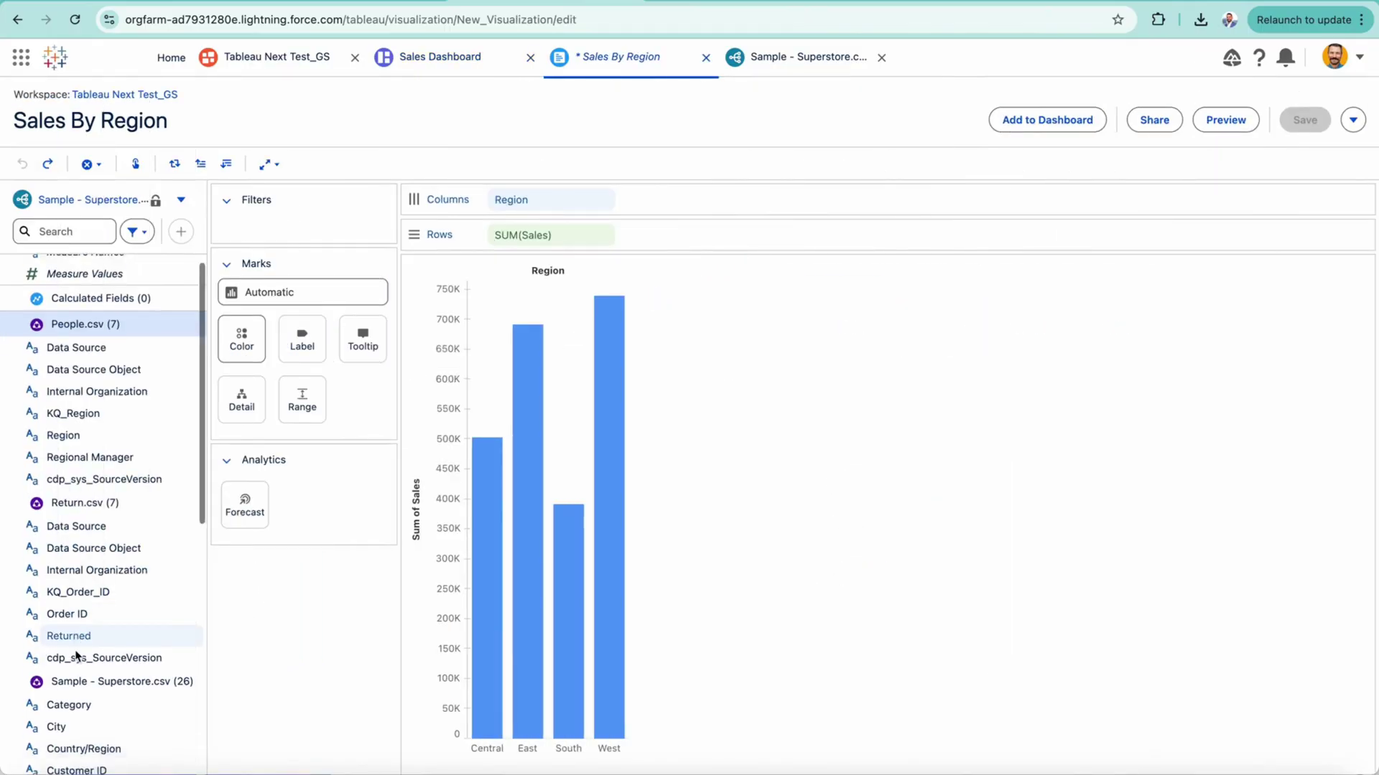
scroll(77, 655, "down", 1)
left_click_drag(74, 650, 744, 216)
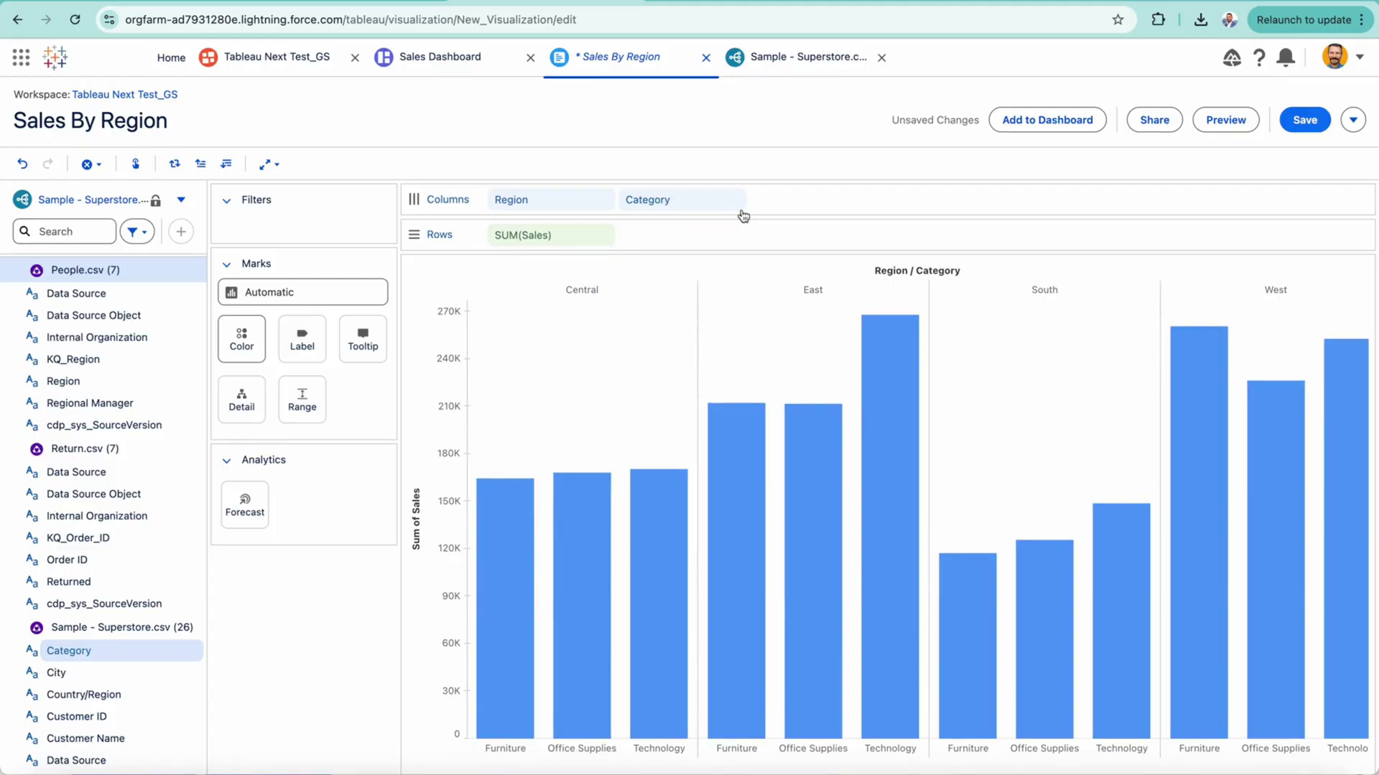
scroll(91, 706, "down", 5)
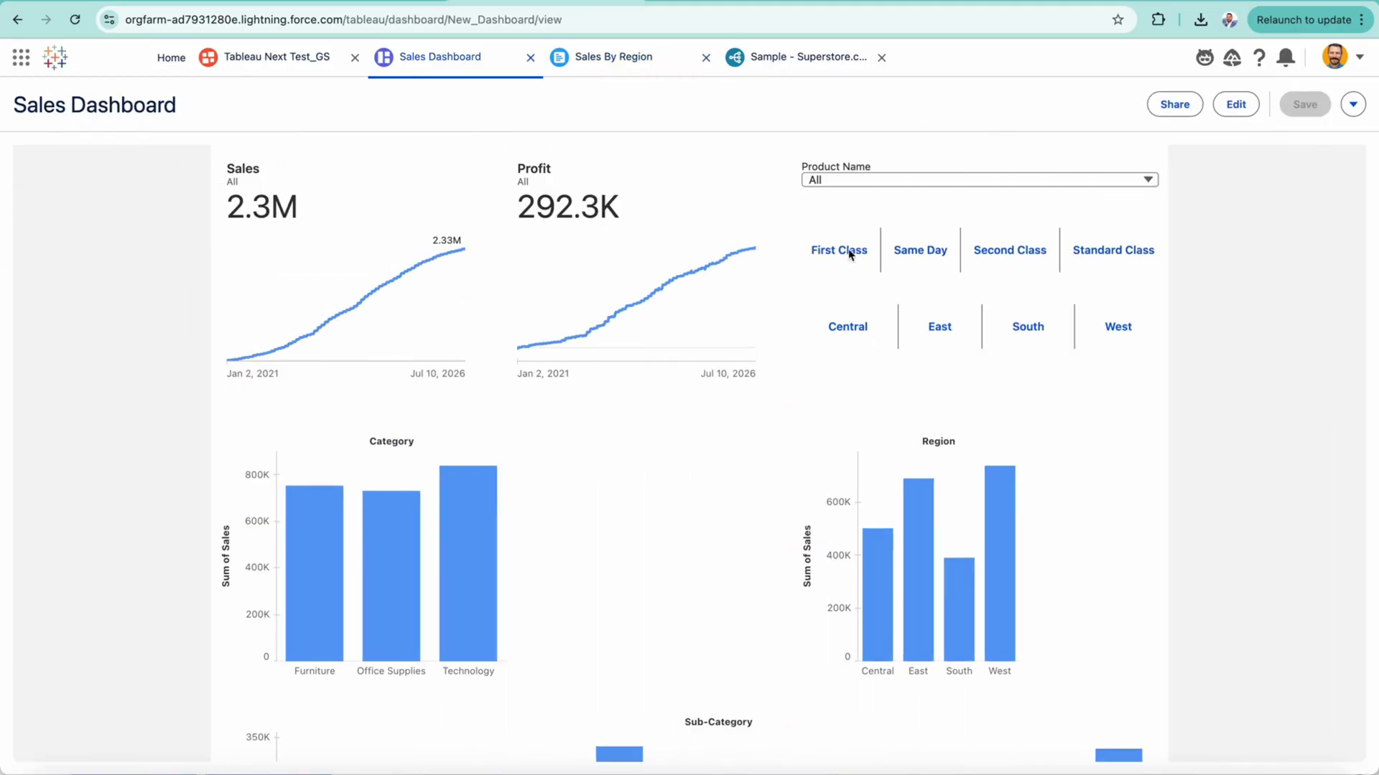
Step: Toggle the First Class and East filters again, then clear them
left_click(850, 253)
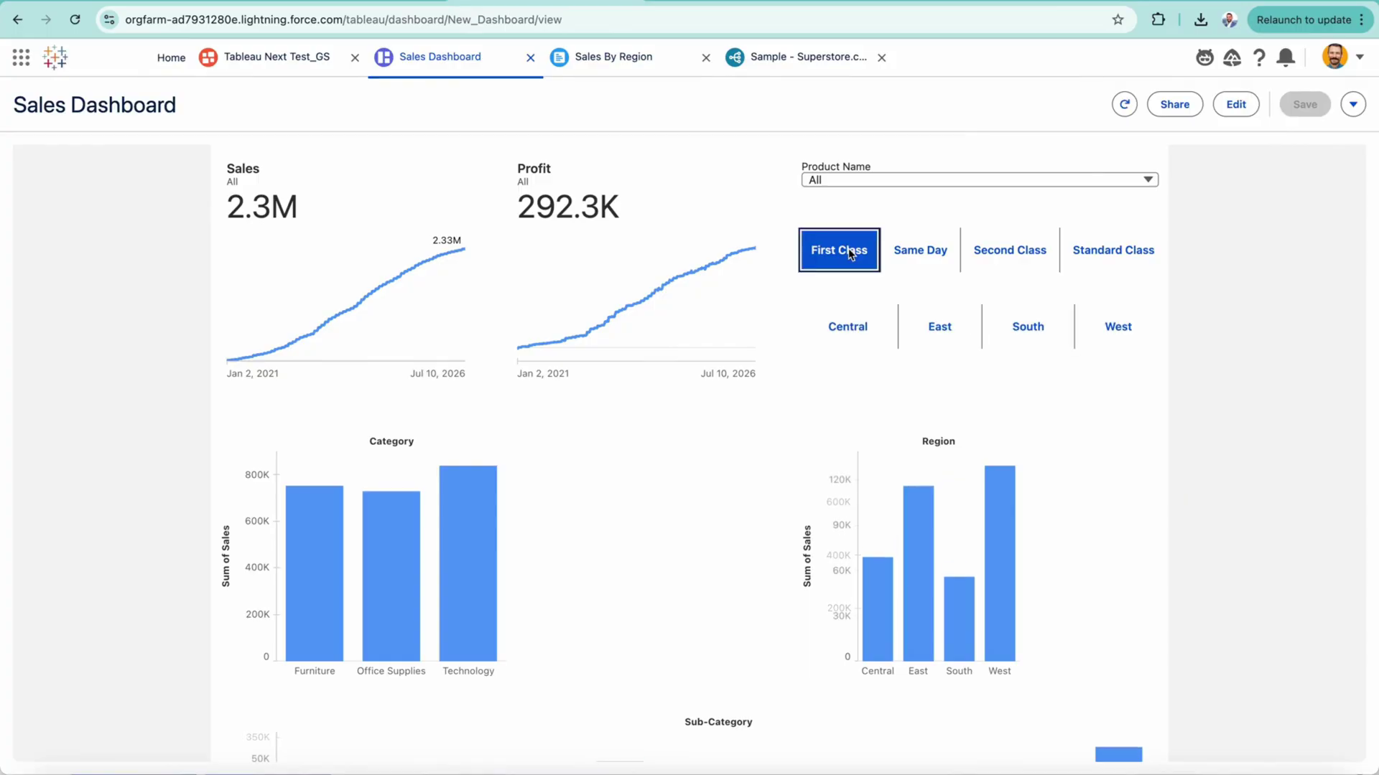
left_click(938, 329)
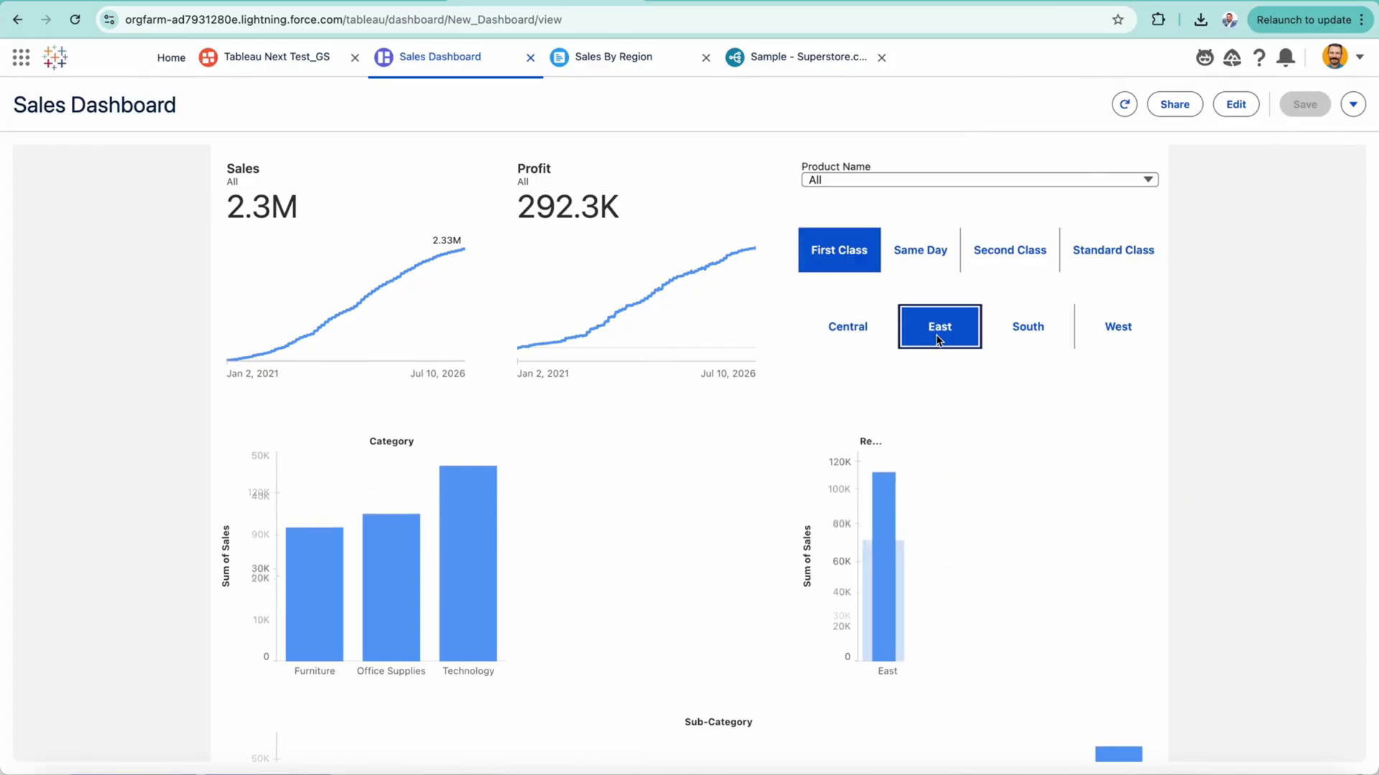
left_click(849, 257)
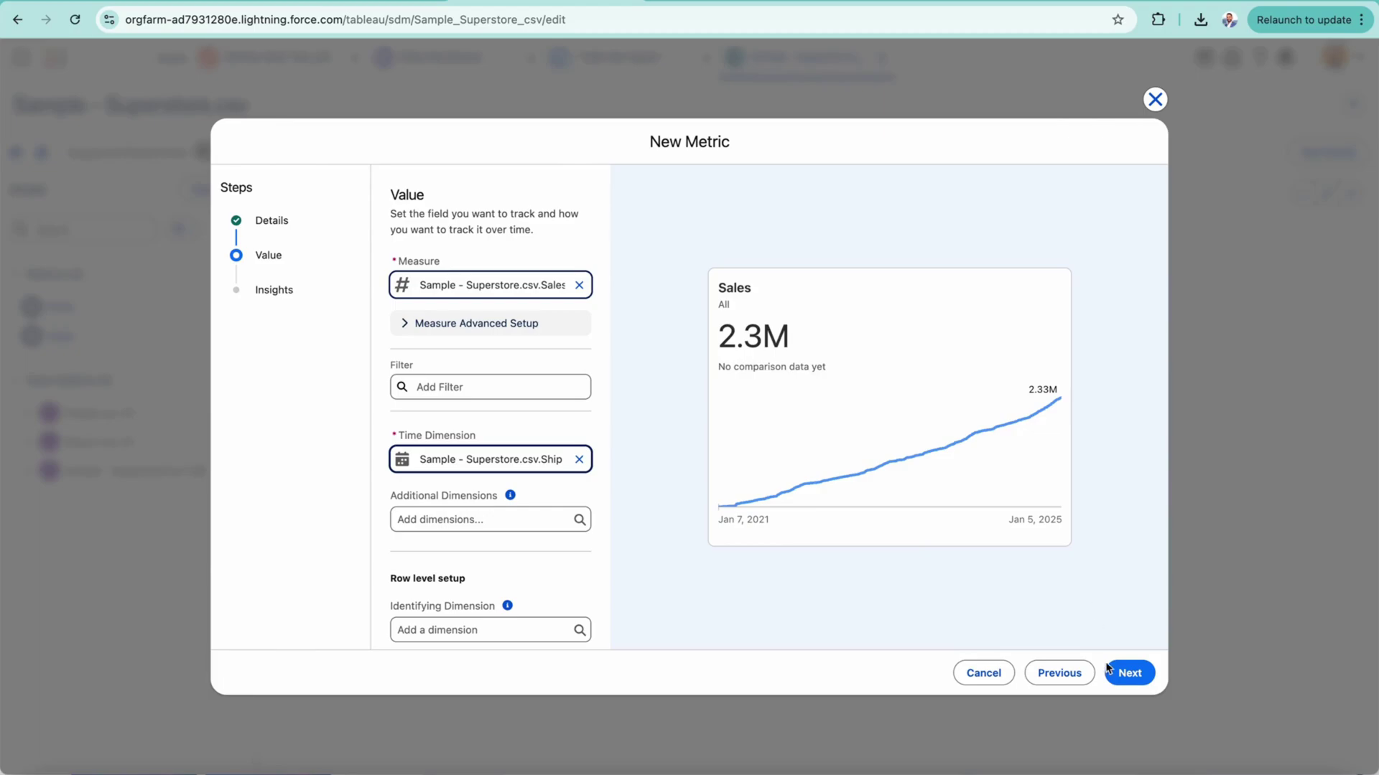
Step: Advance the Sales metric to insights, then browse the Team Metrics canvas cards in Slack
left_click(1128, 672)
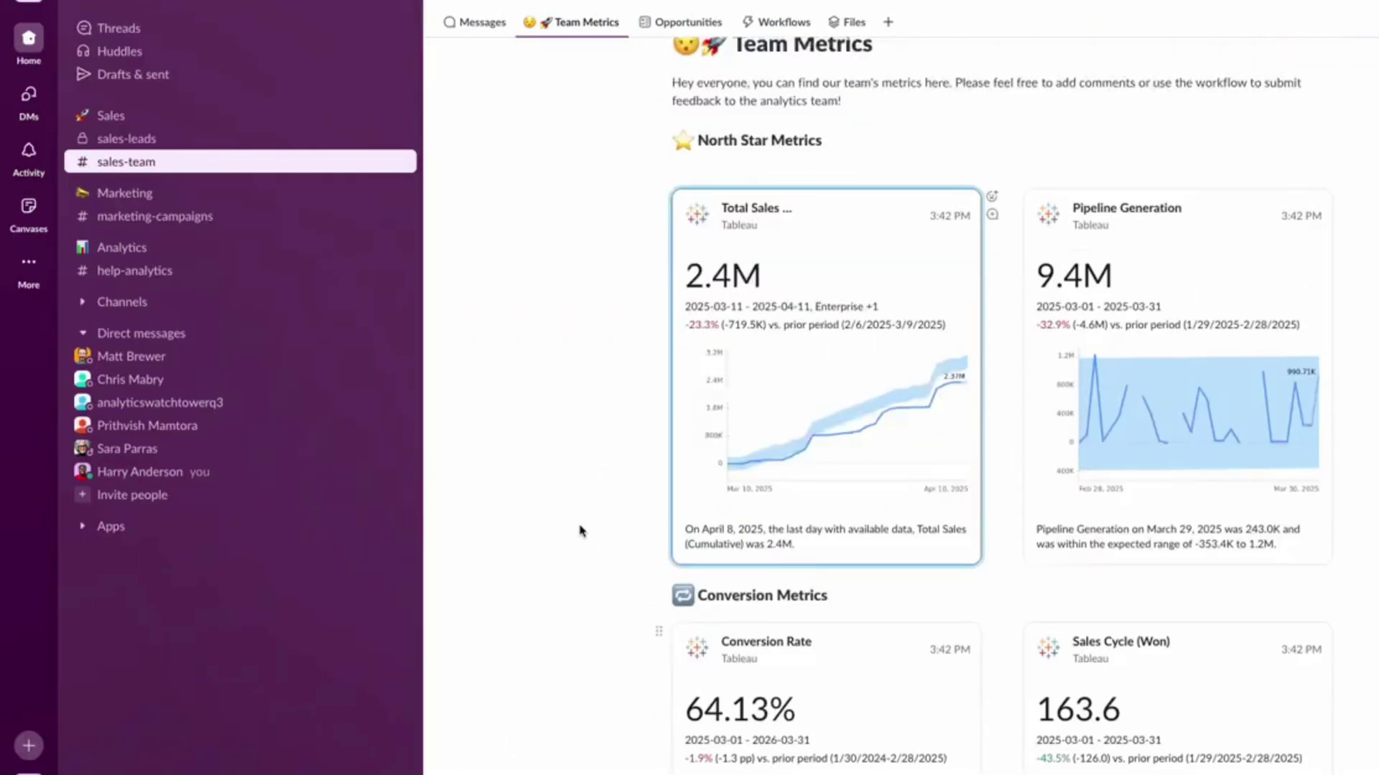
scroll(578, 529, "down", 7)
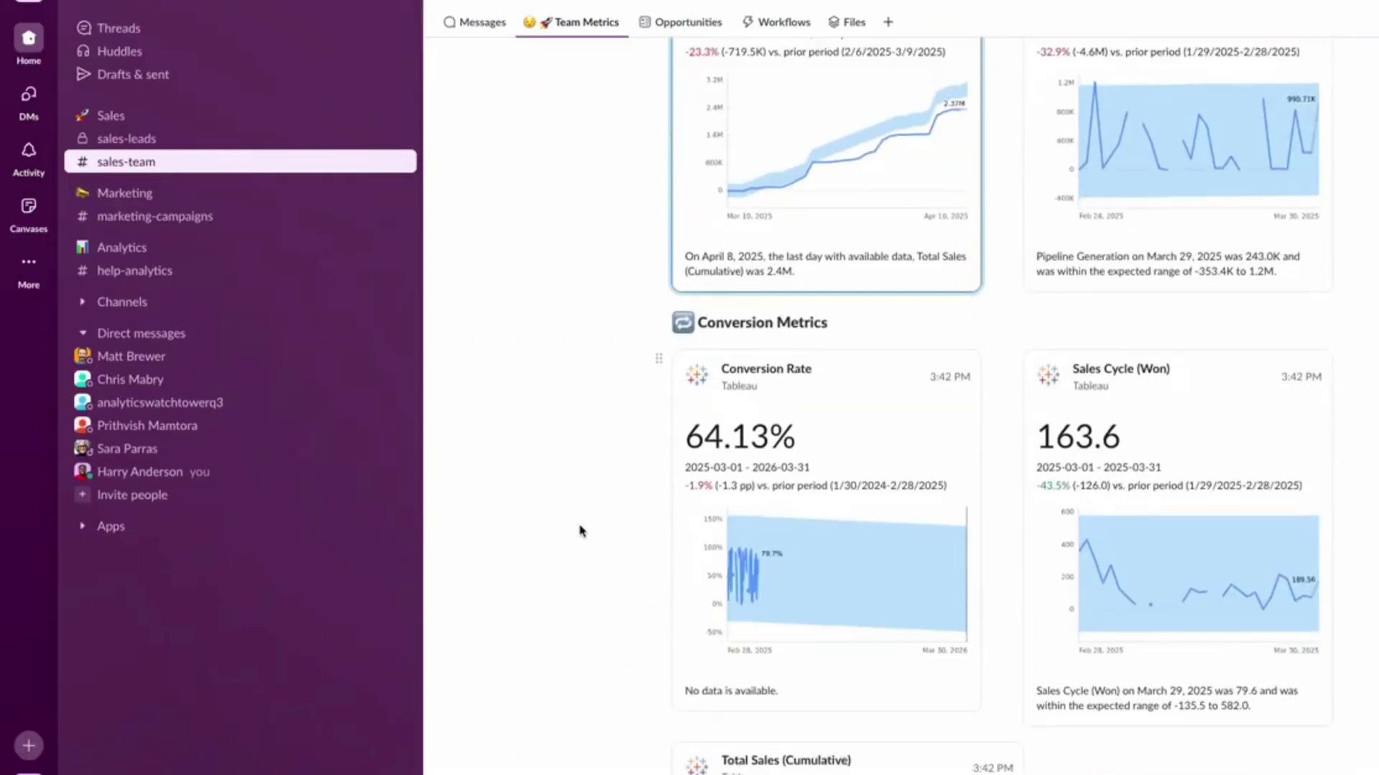
scroll(582, 532, "down", 6)
scroll(580, 531, "up", 7)
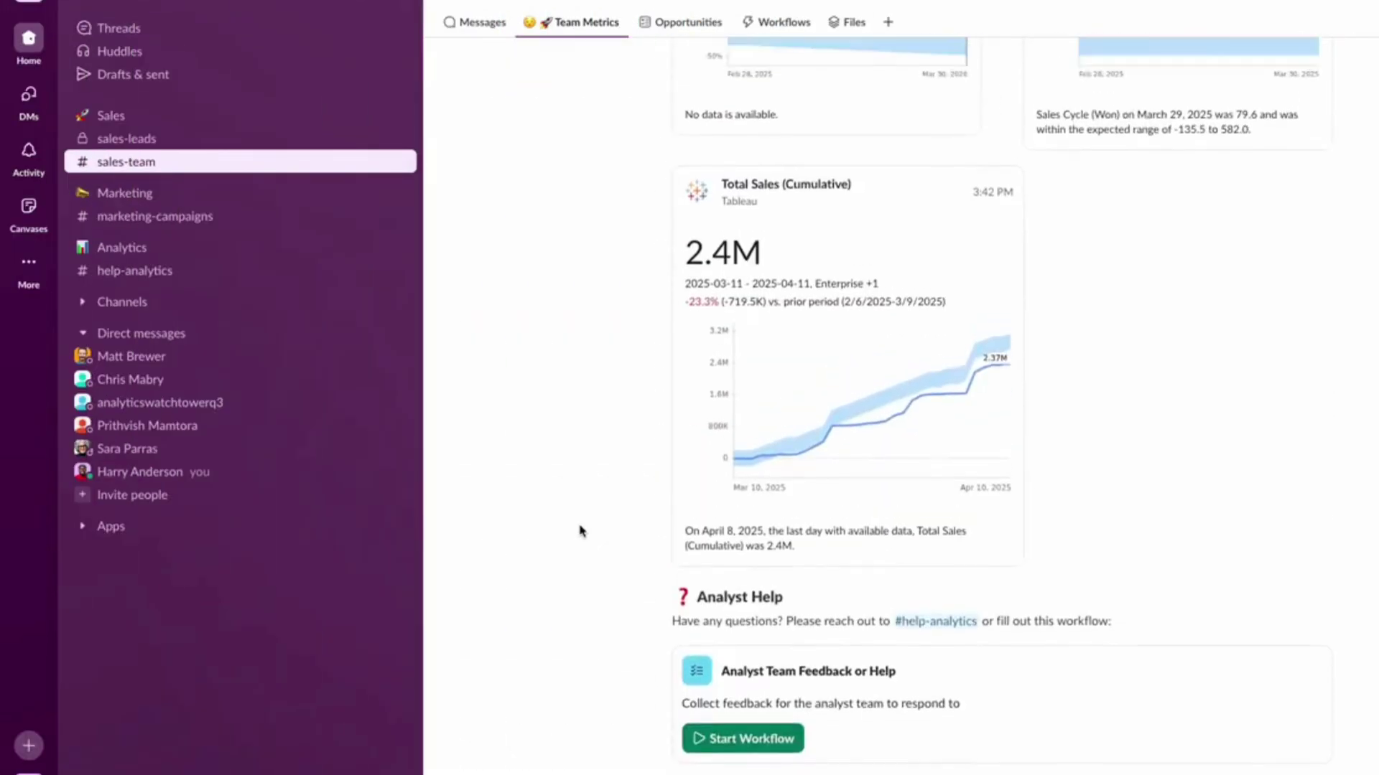
scroll(580, 533, "up", 8)
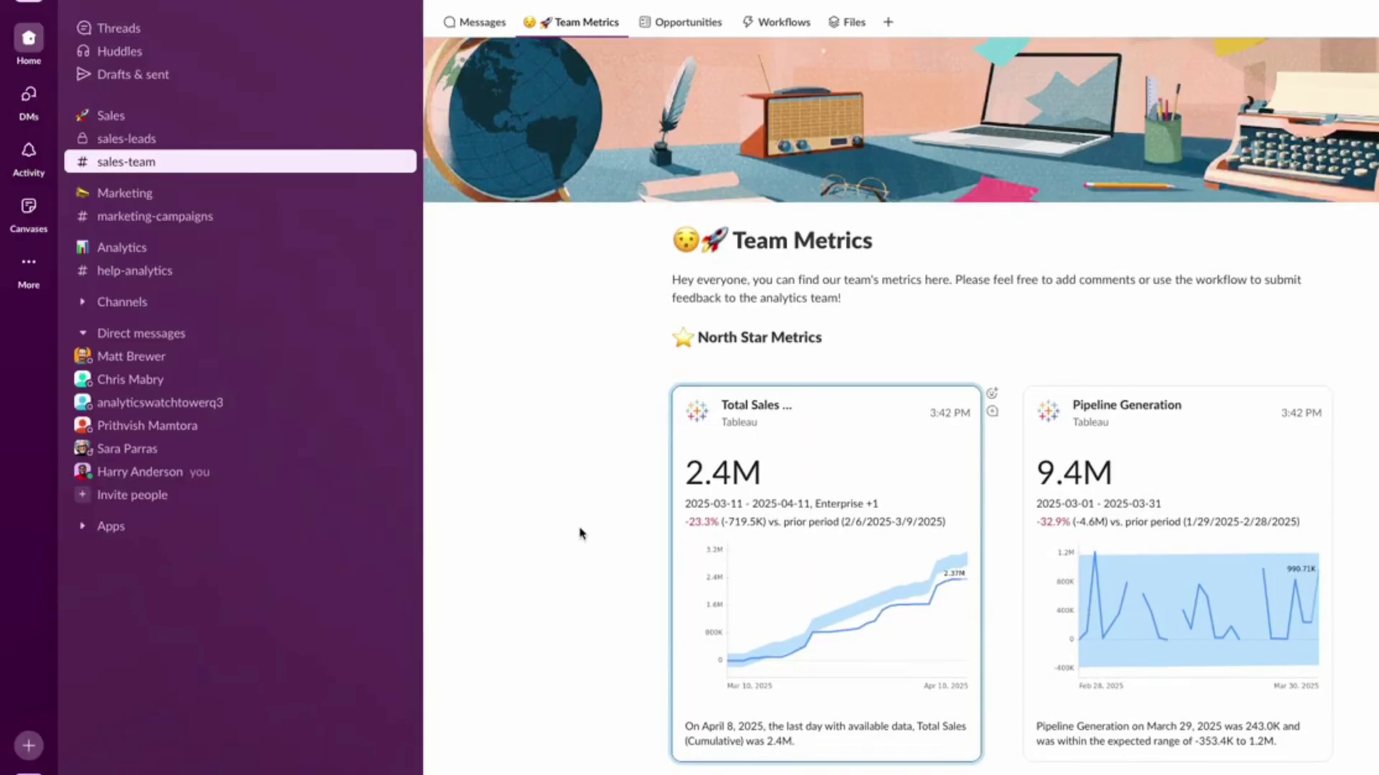